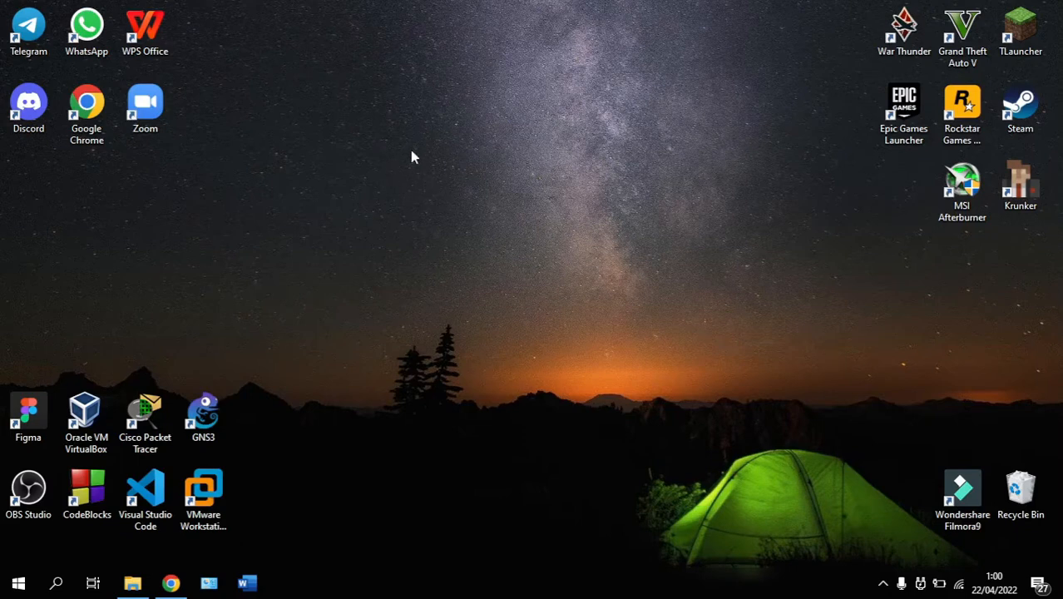
Run the xampp-windows-x64-5.6.40-1-VC11 installer from Downloads and minimize File Explorer
left_click(132, 582)
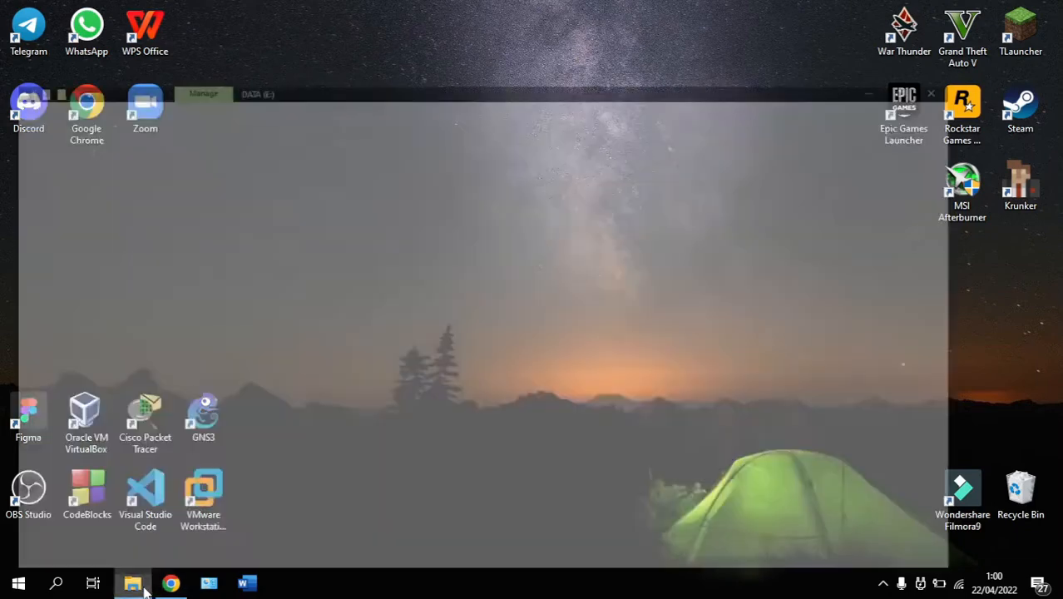
left_click(93, 290)
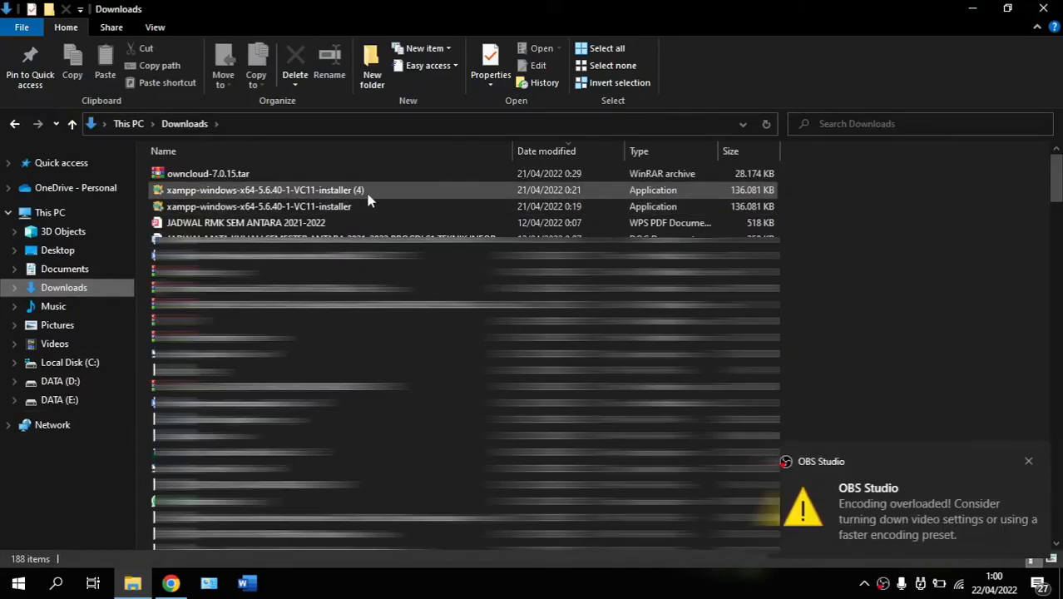
left_click(1029, 461)
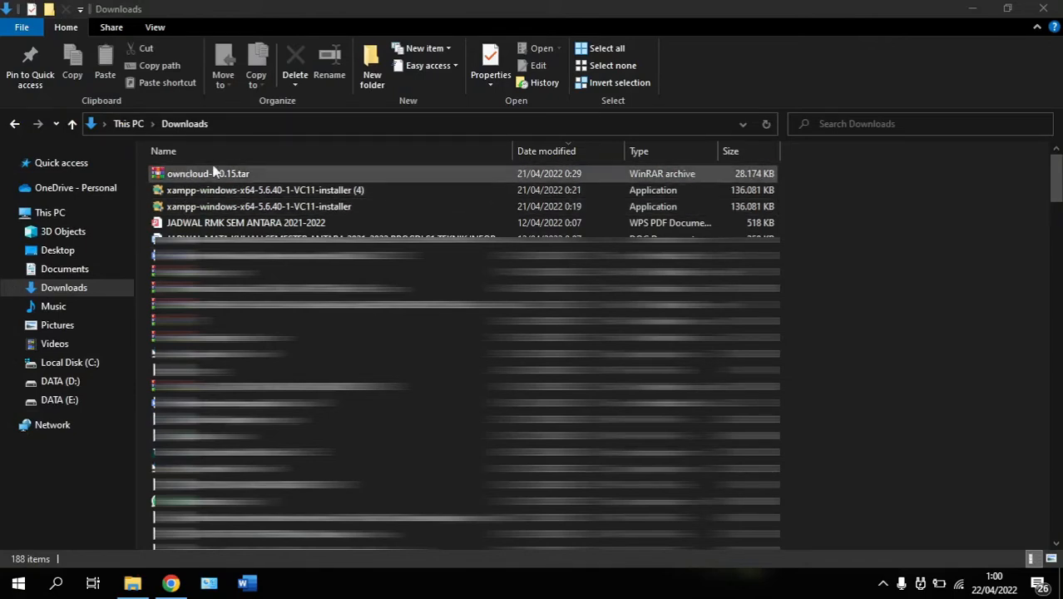
left_click(270, 215)
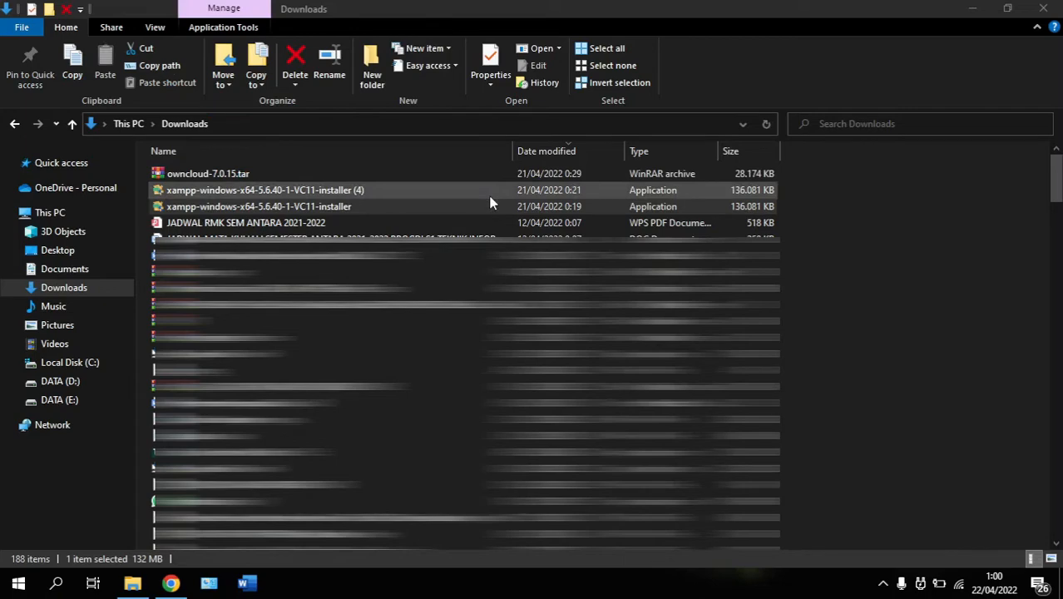
left_click(972, 7)
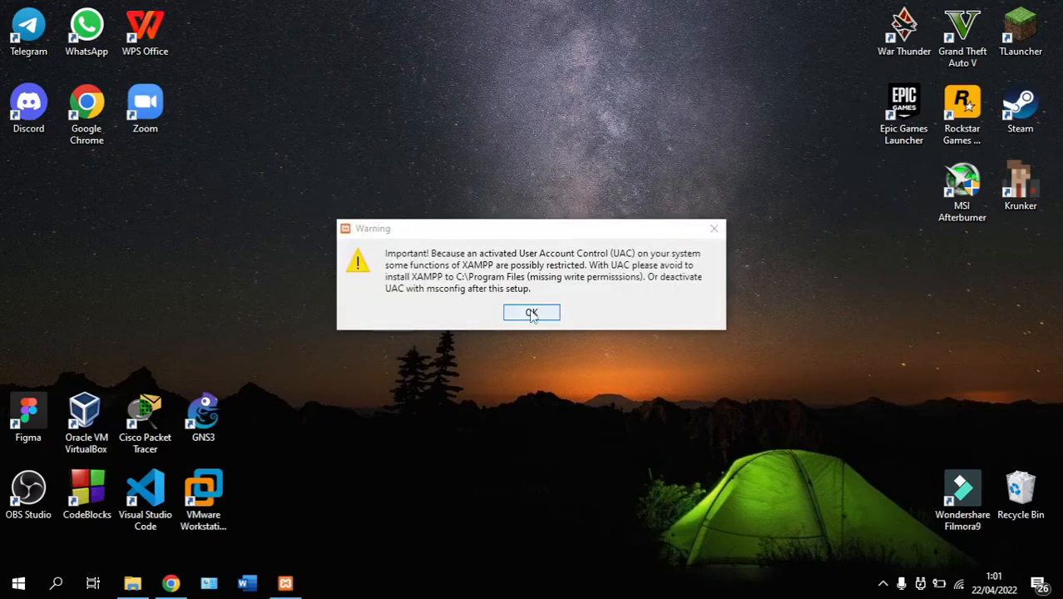
Accept the UAC warning and install XAMPP with all components into C:\xampp
left_click(542, 316)
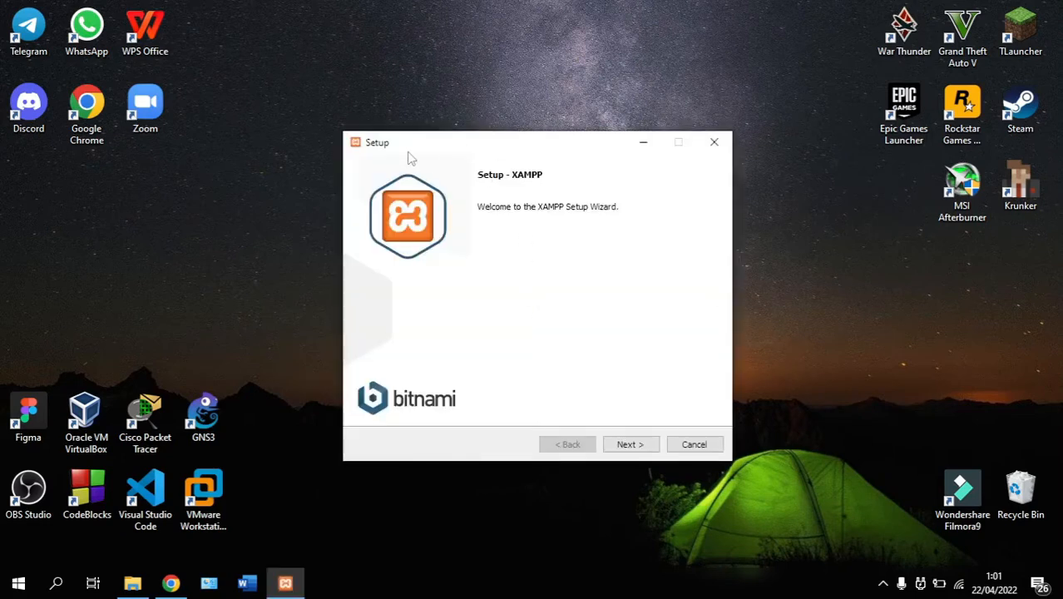
left_click(623, 444)
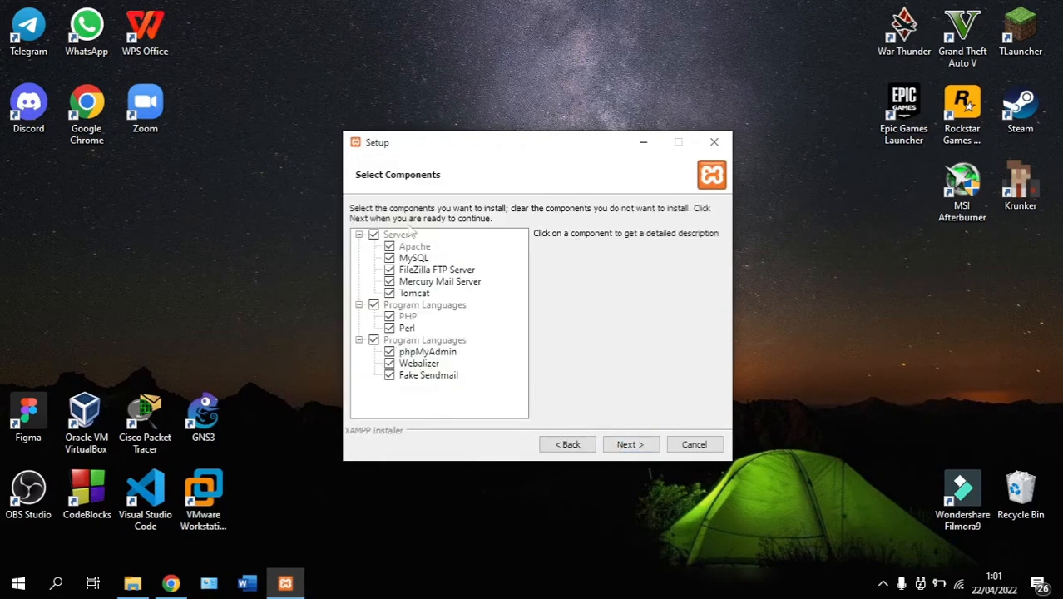
left_click(629, 444)
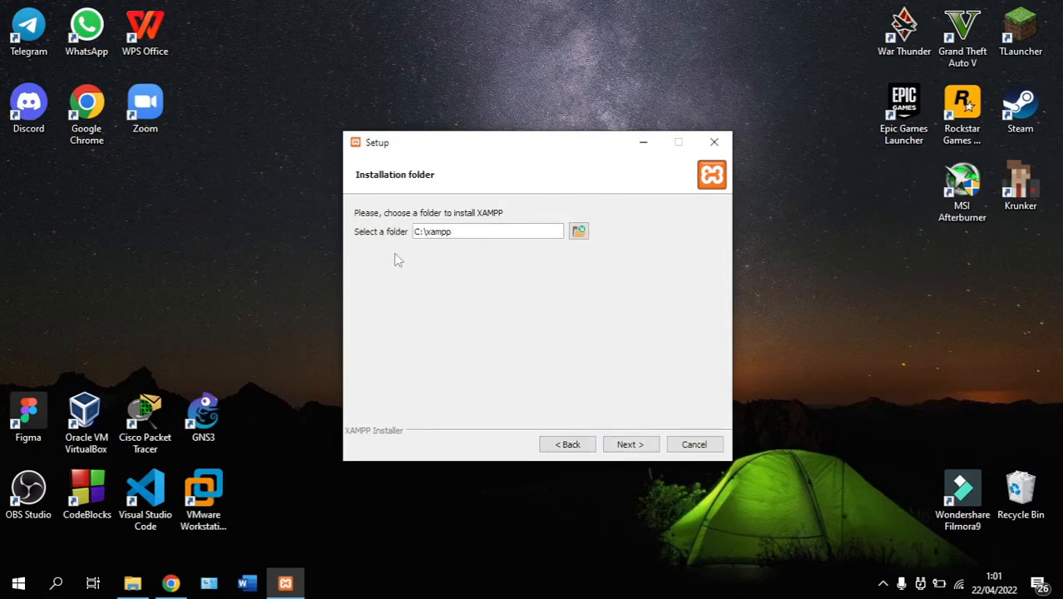
left_click(628, 447)
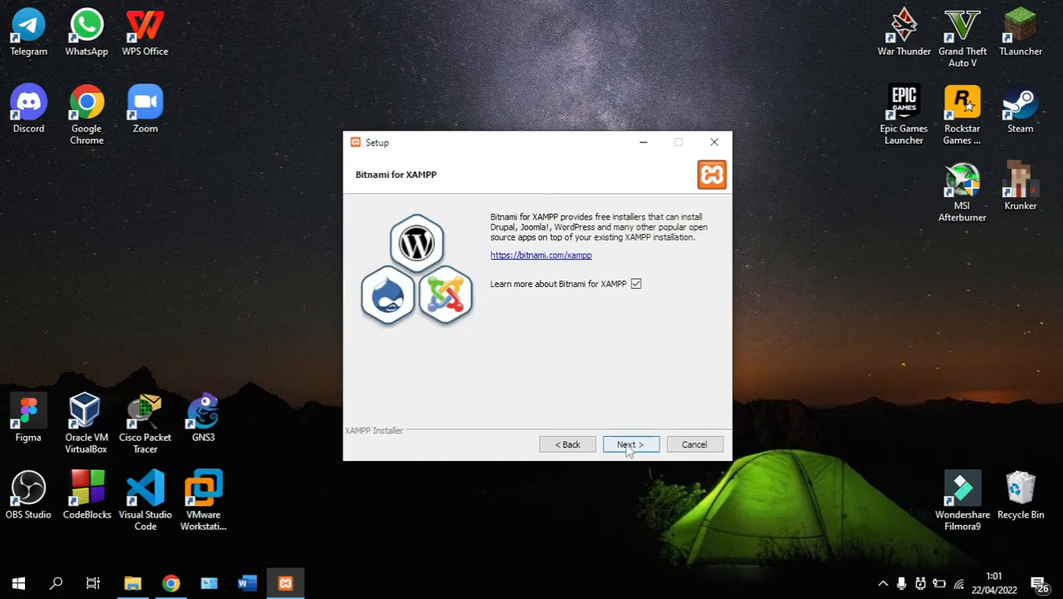
left_click(629, 447)
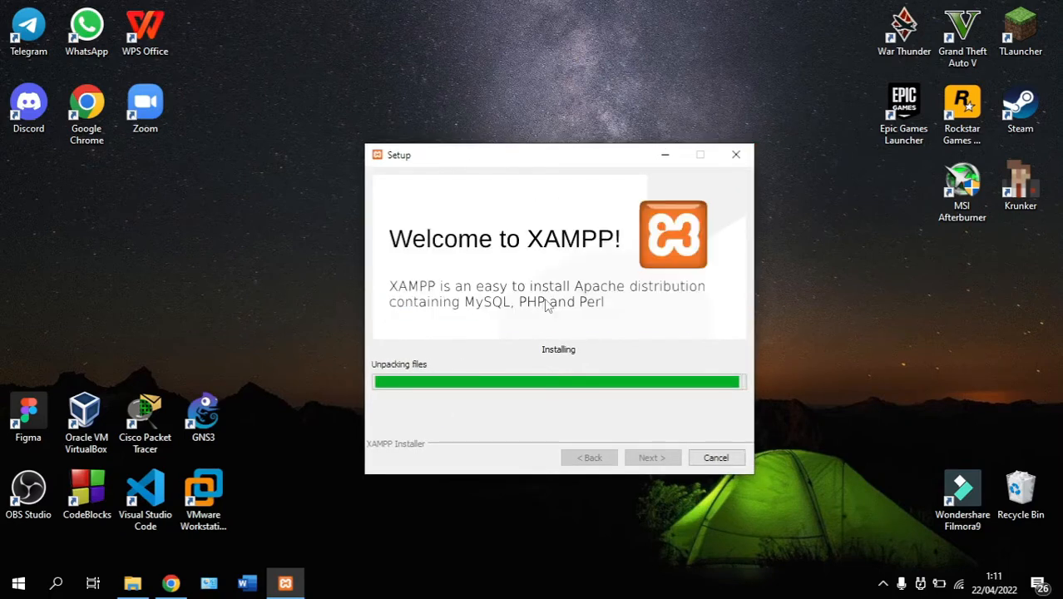
Finish setup, save English as the Control Panel language, and reopen File Explorer
mouse_move(325, 584)
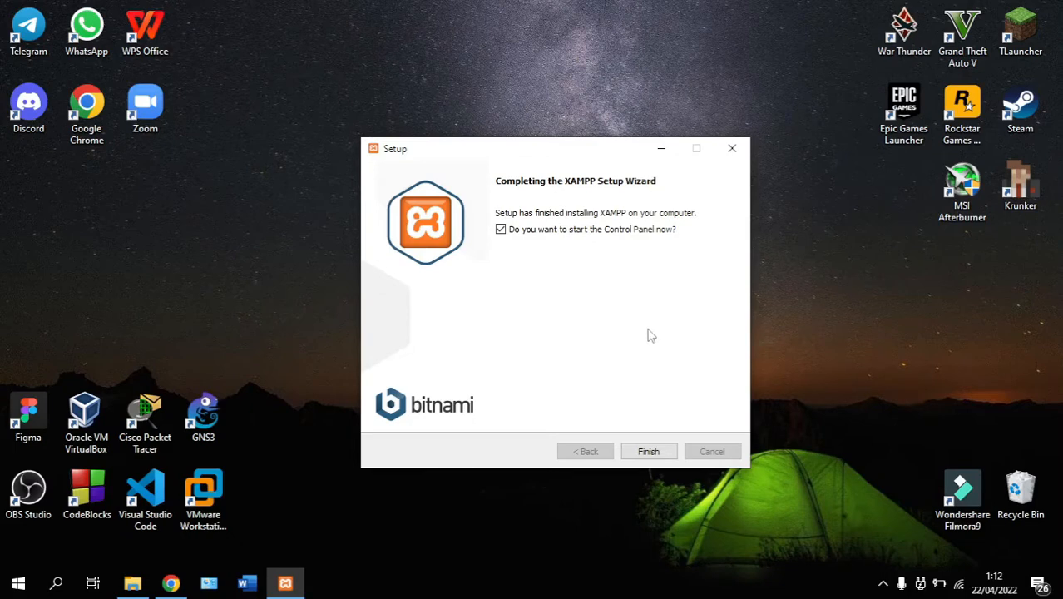
left_click(649, 452)
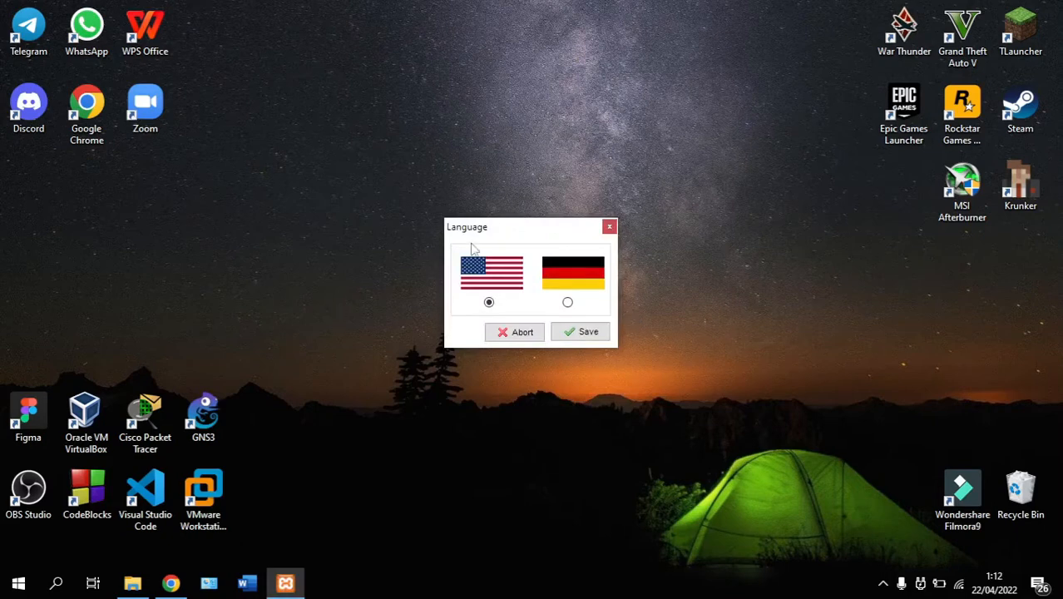
left_click(586, 335)
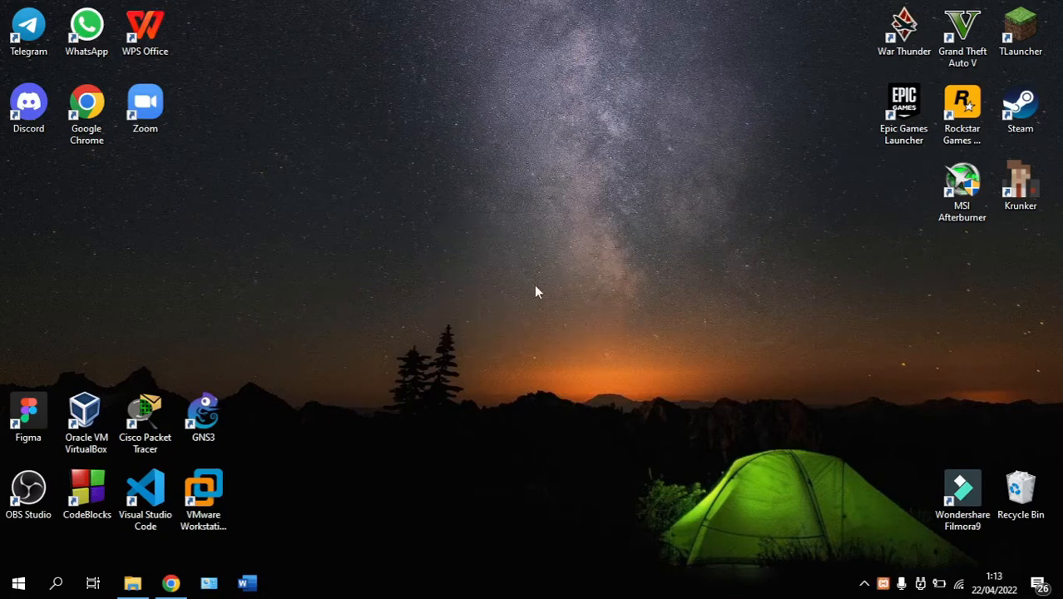
left_click(135, 583)
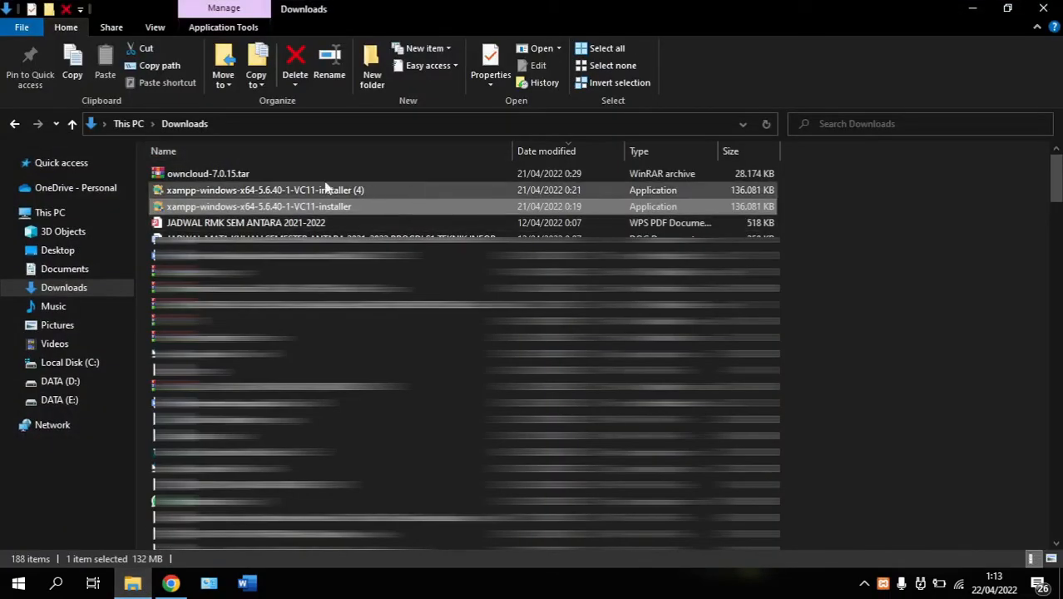
Copy owncloud-7.0.15.tar from Downloads and open C:\xampp\htdocs
double_click(178, 174)
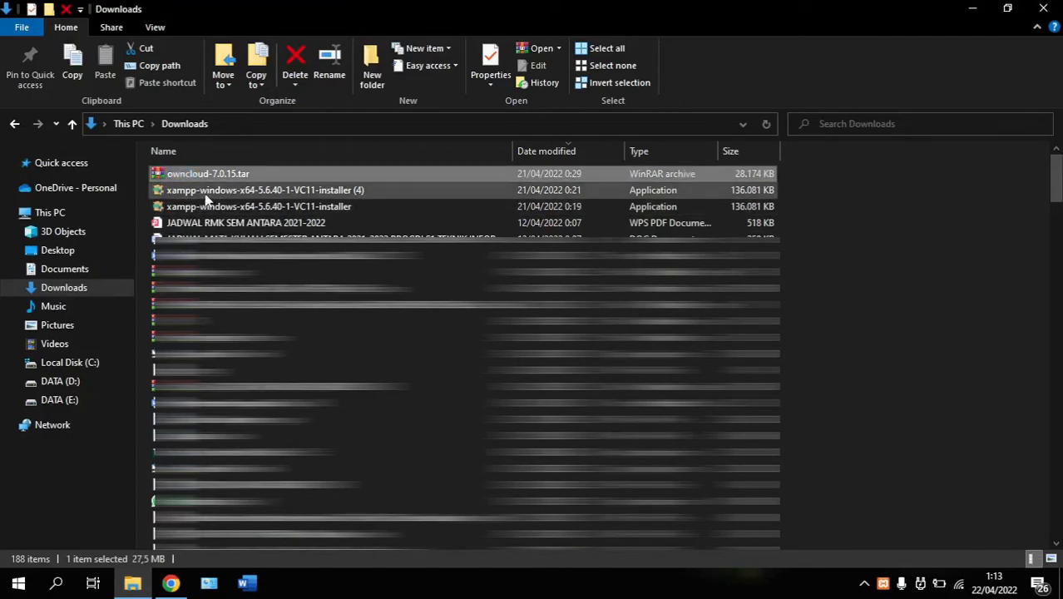
left_click(74, 71)
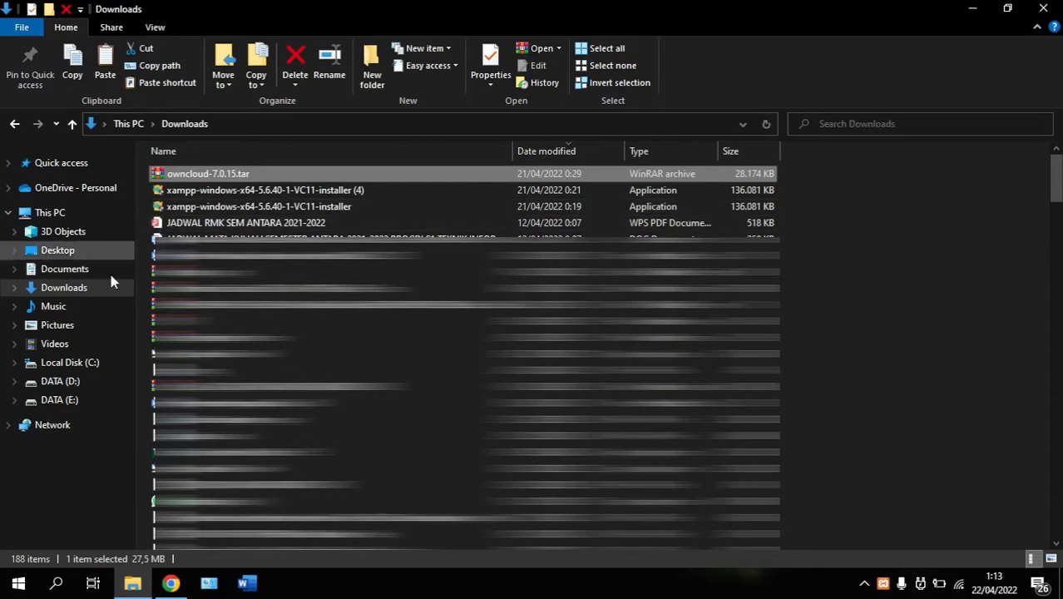
left_click(98, 370)
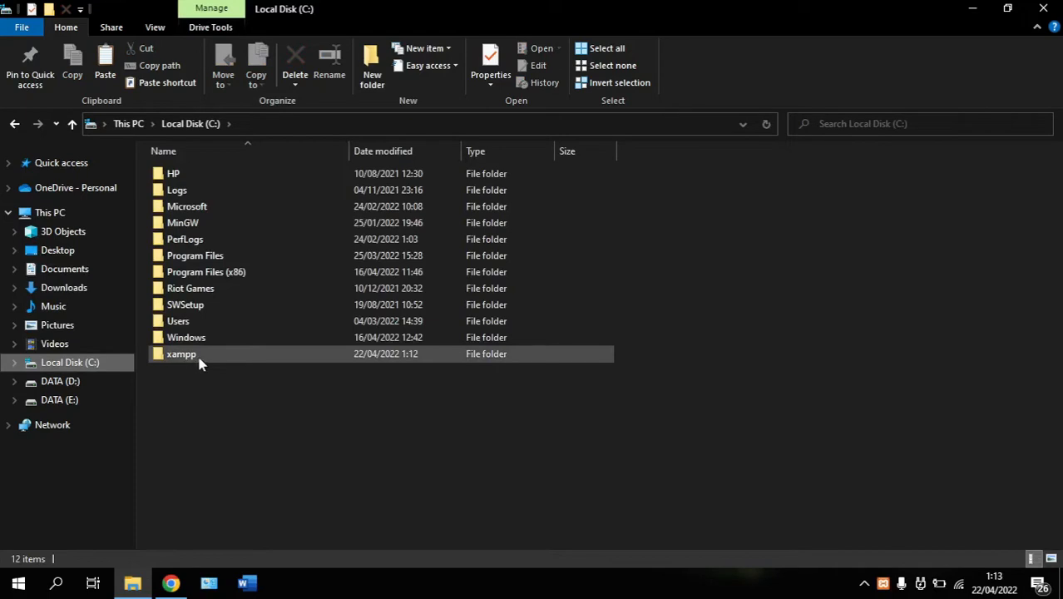
left_click(199, 361)
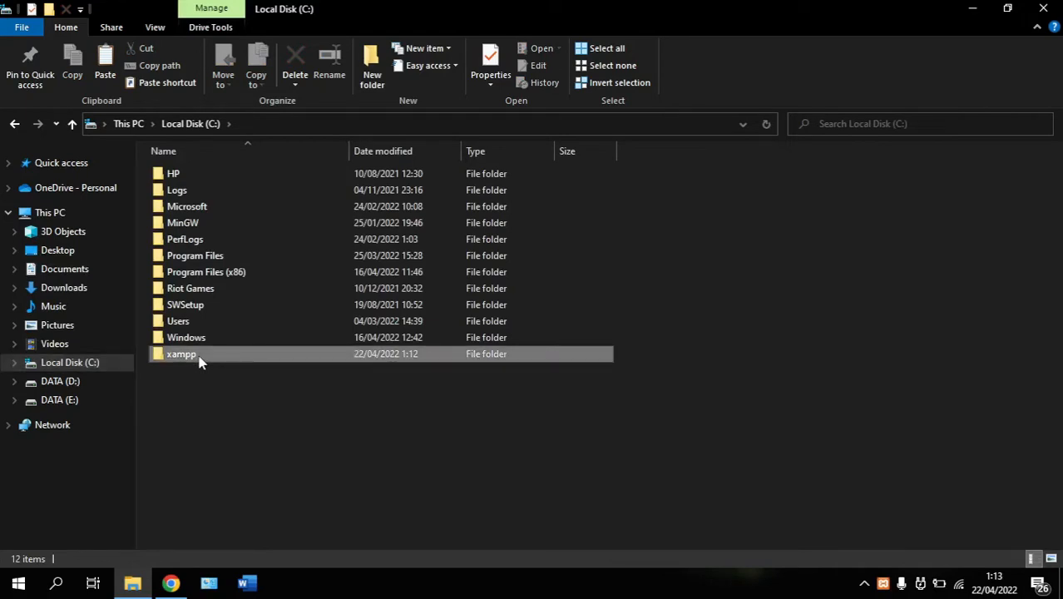
double_click(199, 359)
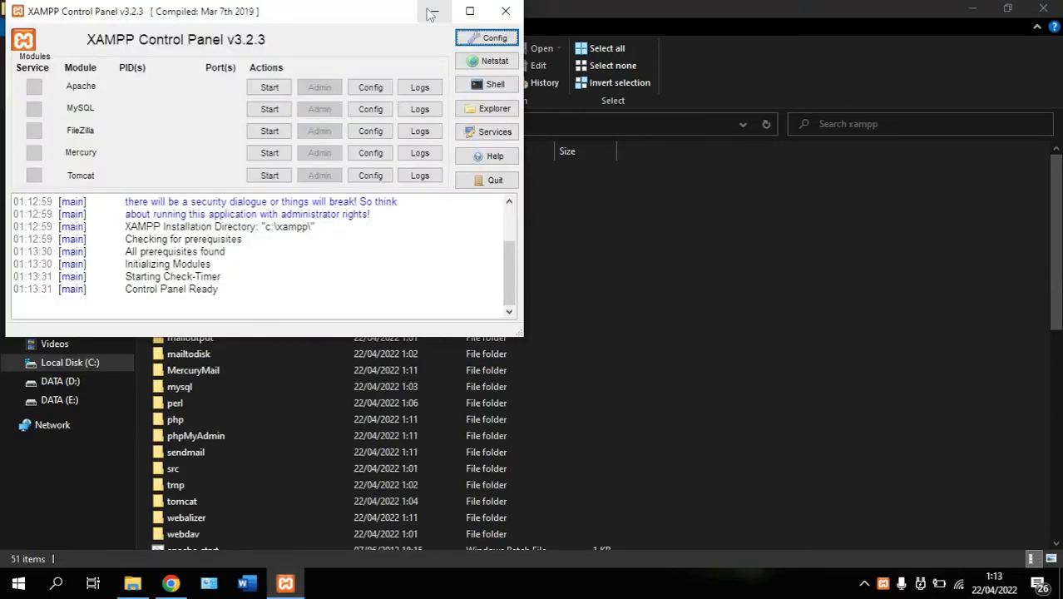
left_click(430, 14)
left_click(226, 256)
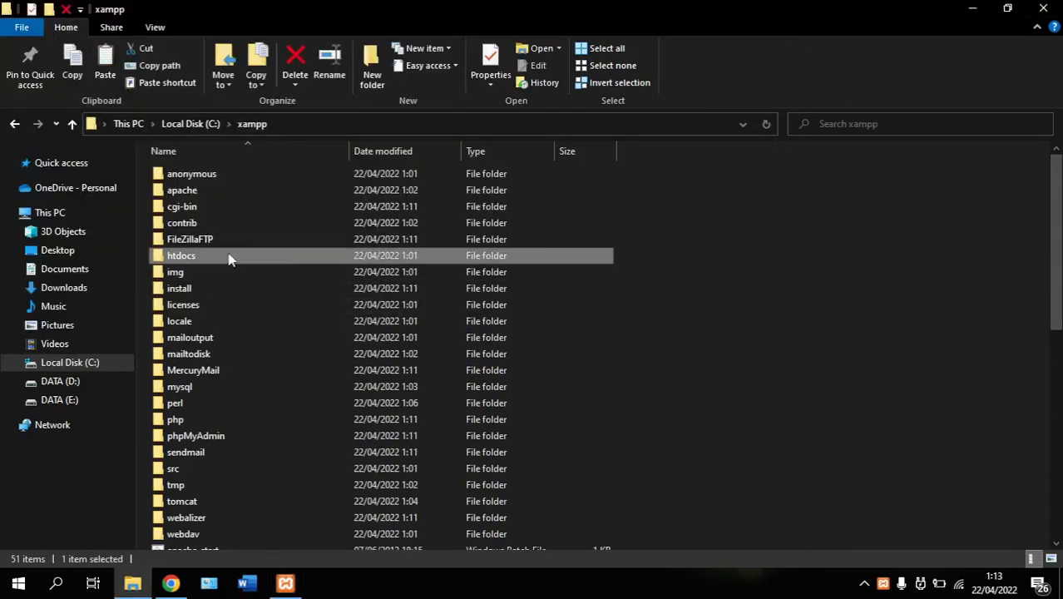
double_click(196, 264)
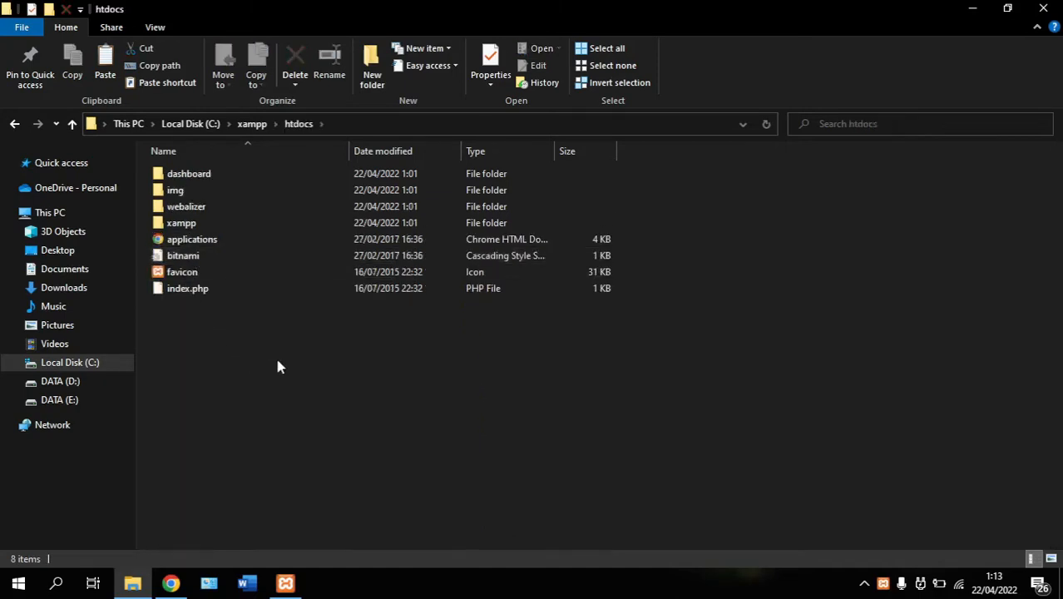
Refresh htdocs, reselect the owncloud-7.0.15.tar archive in Downloads, and return to C:\xampp\htdocs
right_click(235, 320)
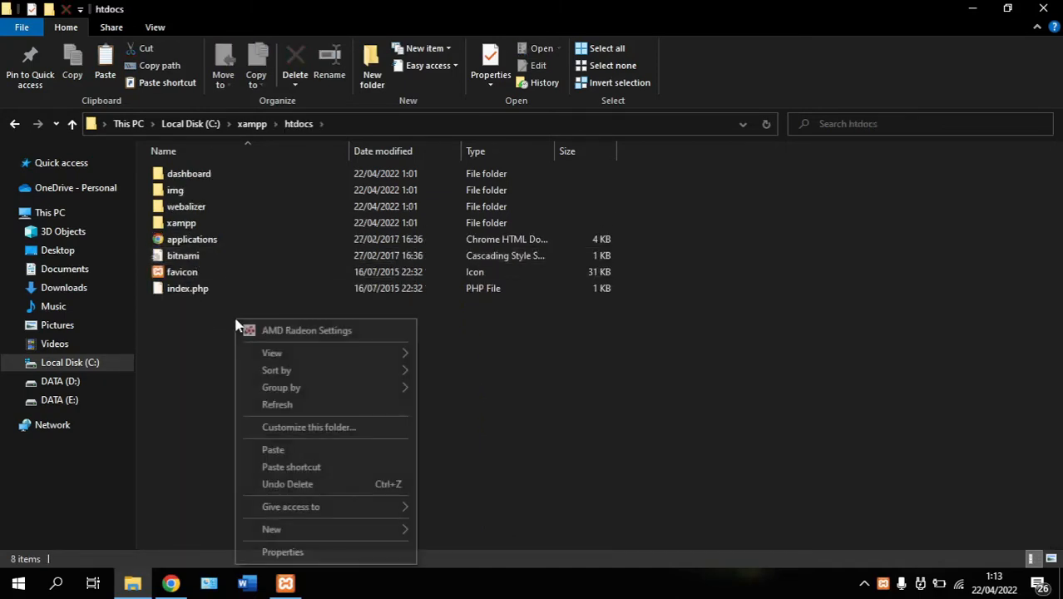
left_click(277, 404)
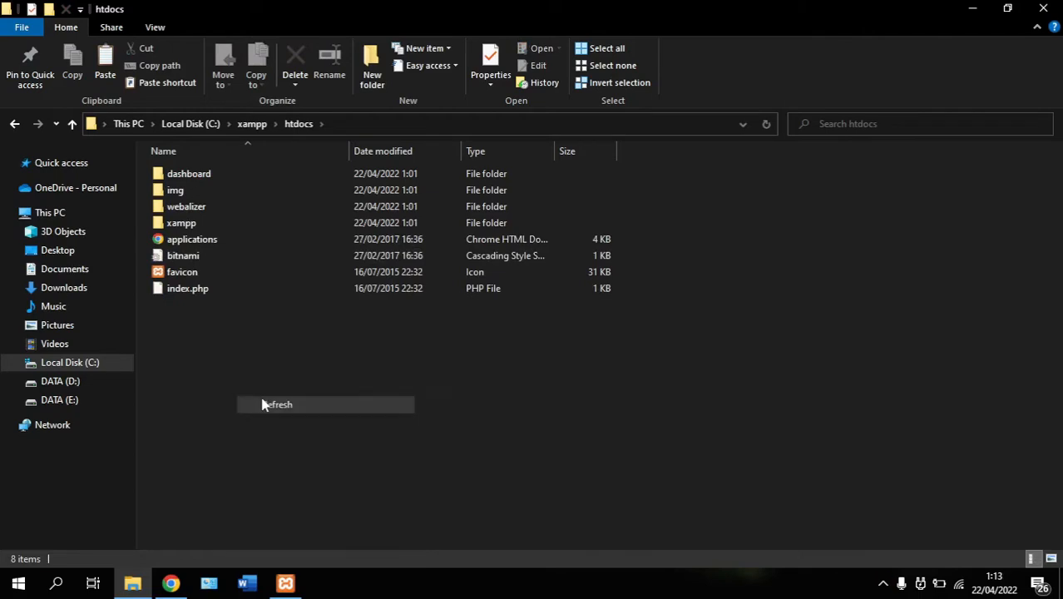
right_click(211, 334)
left_click(177, 341)
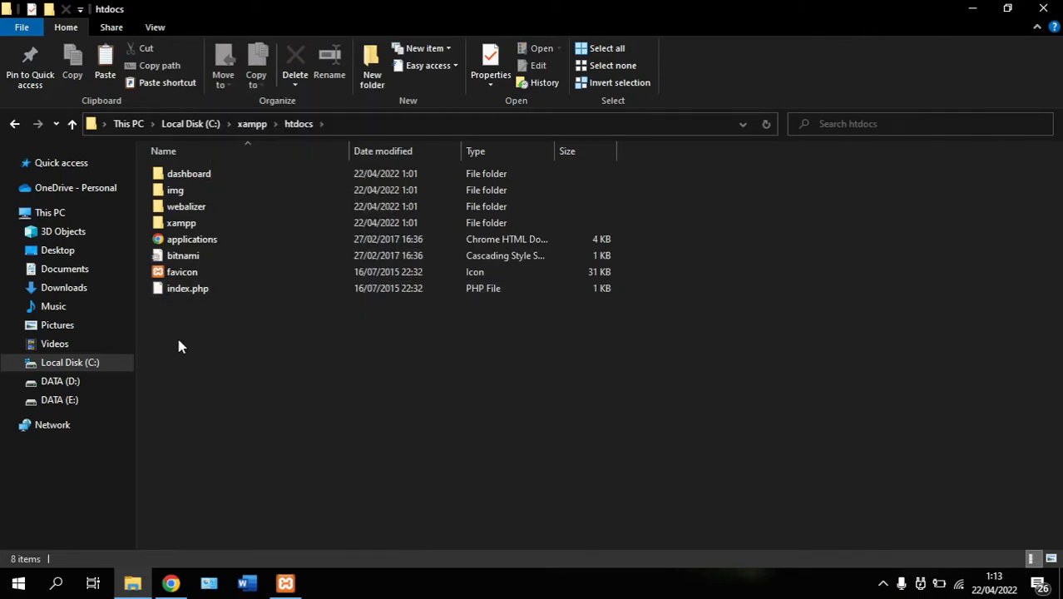
left_click(108, 291)
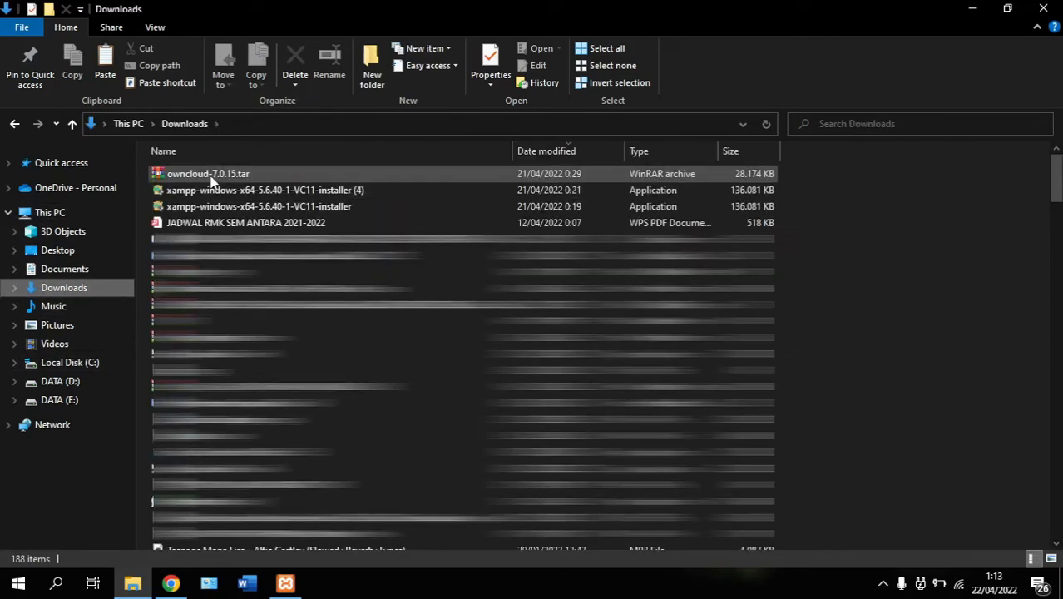
left_click(208, 176)
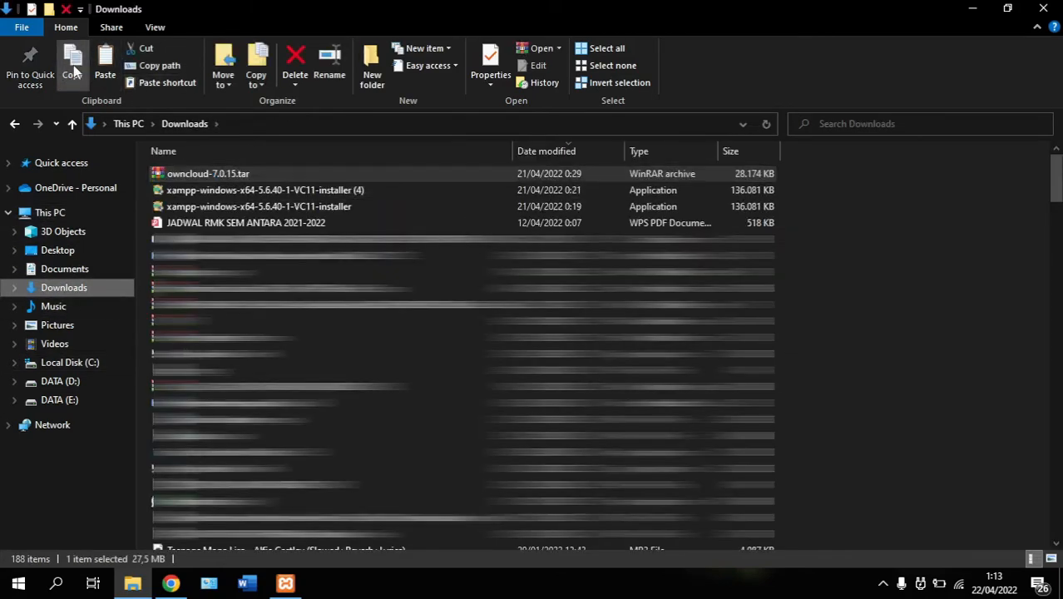
left_click(80, 368)
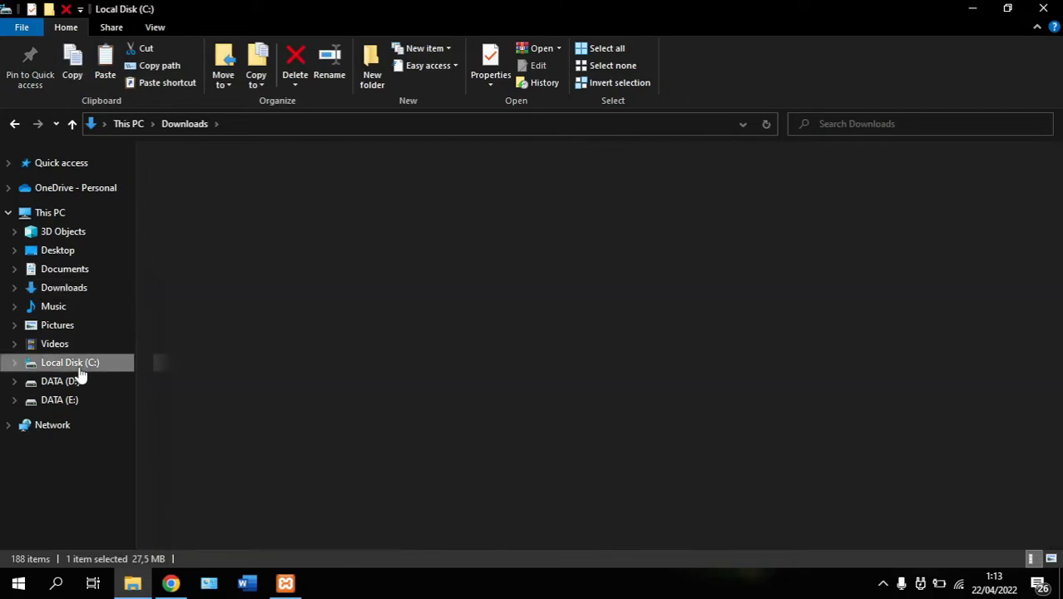
double_click(206, 360)
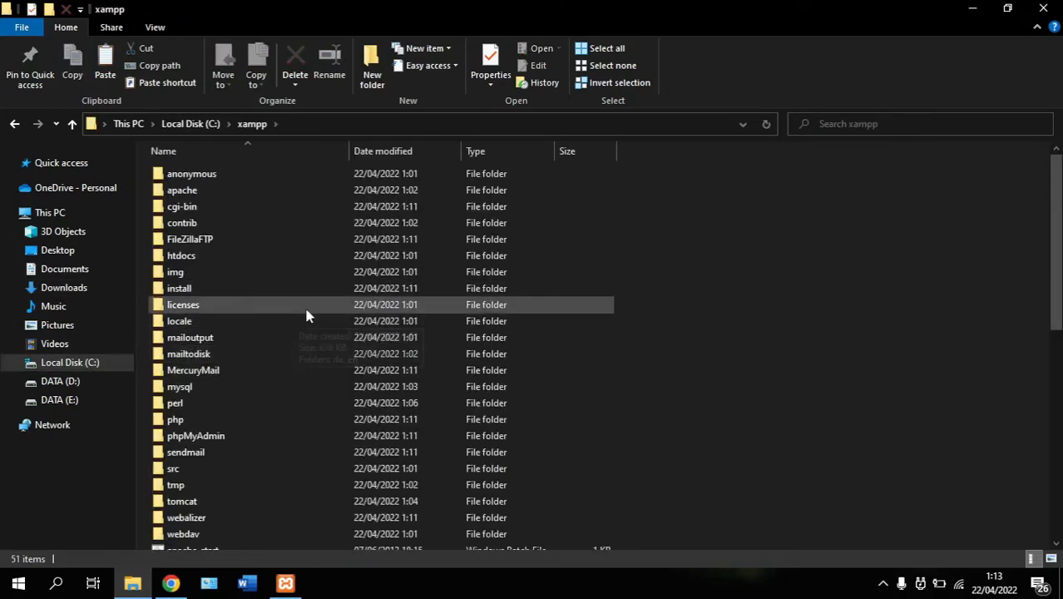
double_click(279, 257)
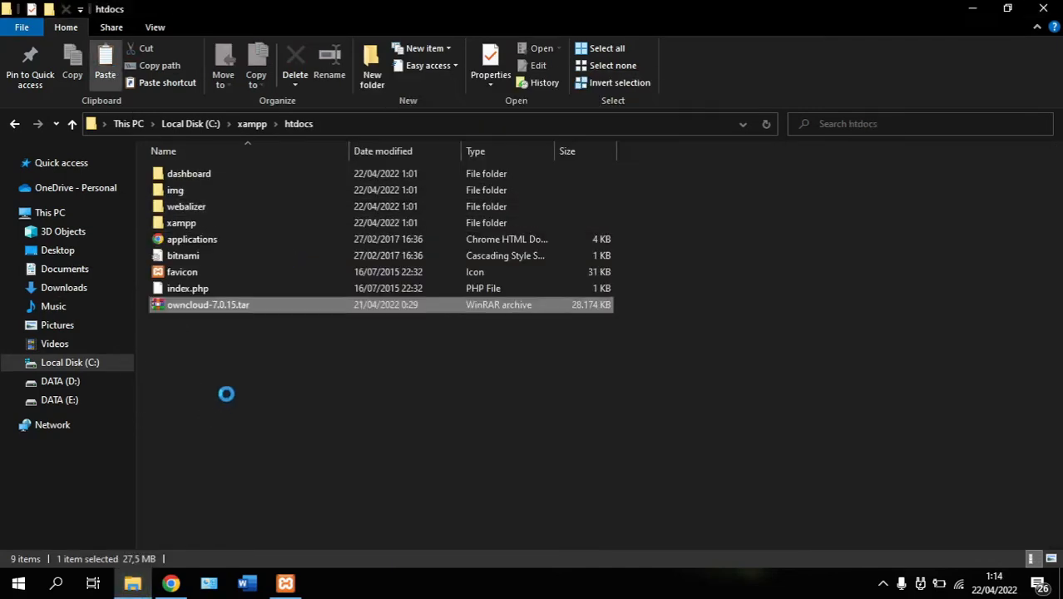
Extract owncloud-7.0.15.tar into htdocs with Extract Here
right_click(245, 308)
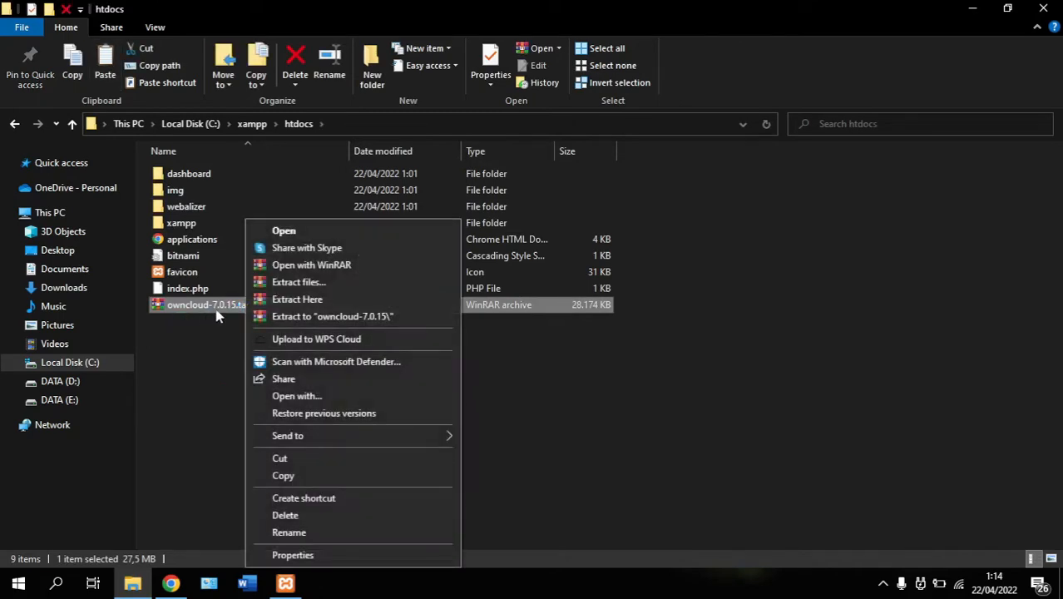
left_click(283, 300)
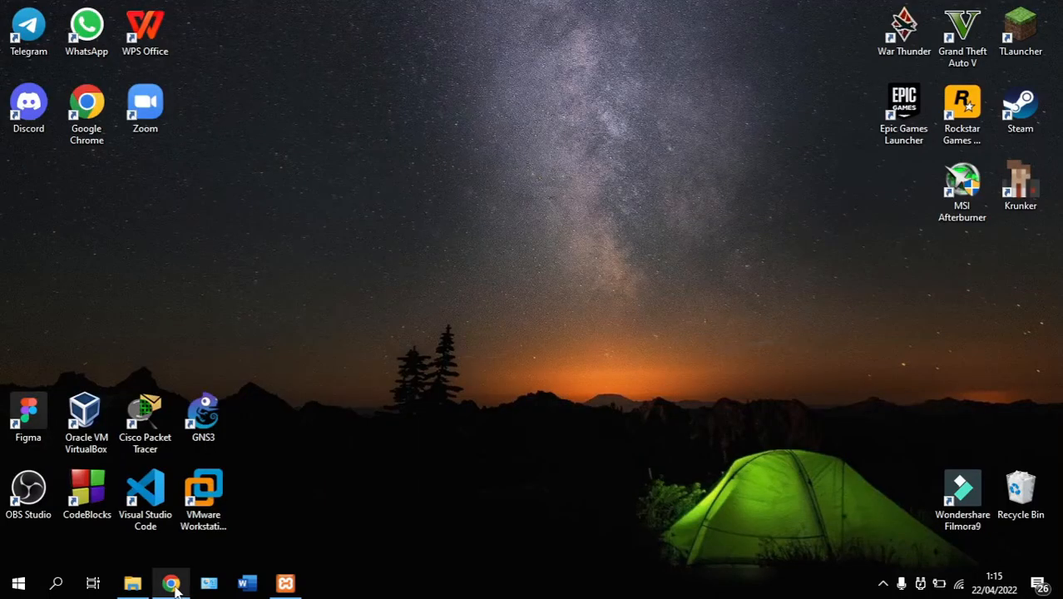
Start Apache (ports 80/443) and MySQL (3306) in XAMPP Control Panel and check the log
left_click(172, 584)
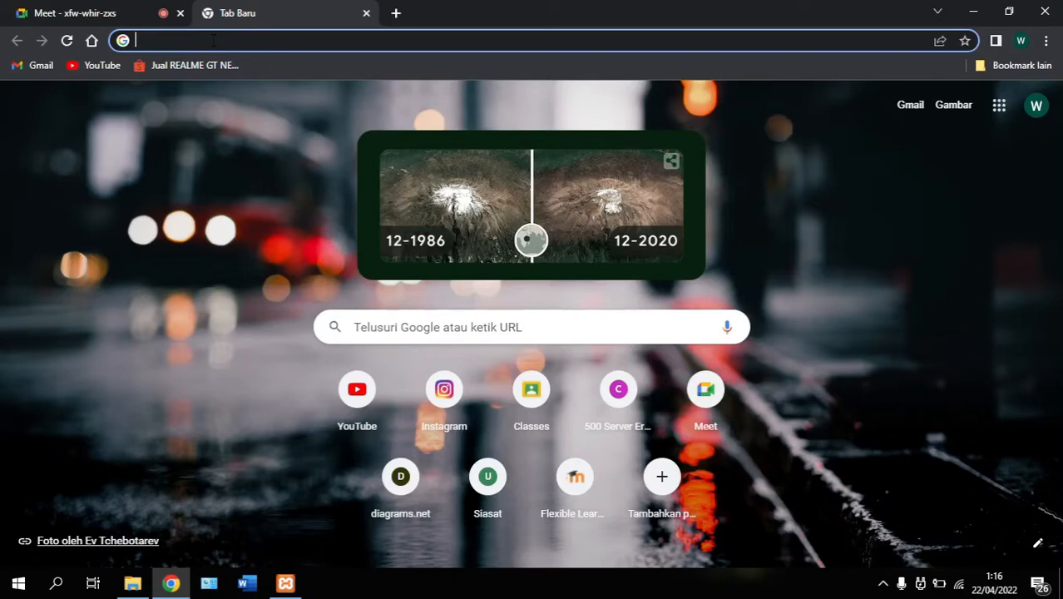
type("loca")
key("BackSpace")
key("BackSpace")
key("BackSpace")
key("BackSpace")
key("alt+Tab")
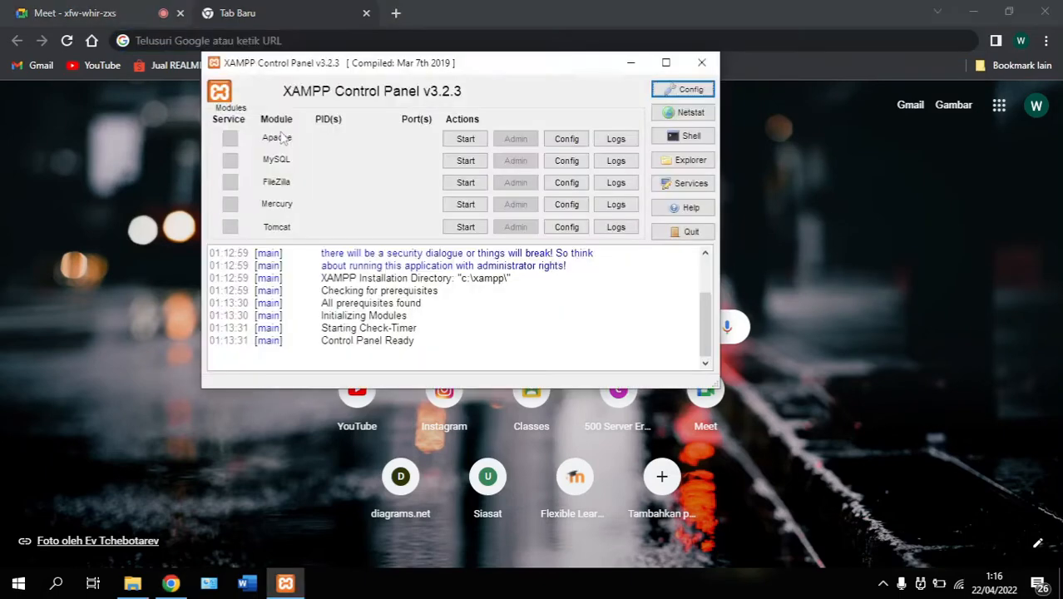
left_click(464, 139)
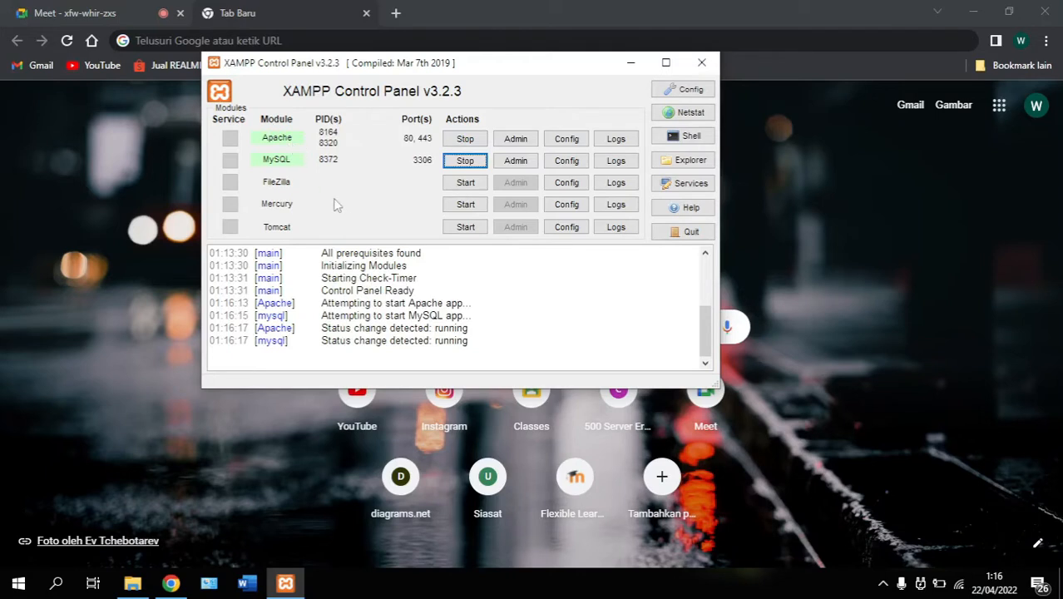
left_click_drag(434, 327, 471, 343)
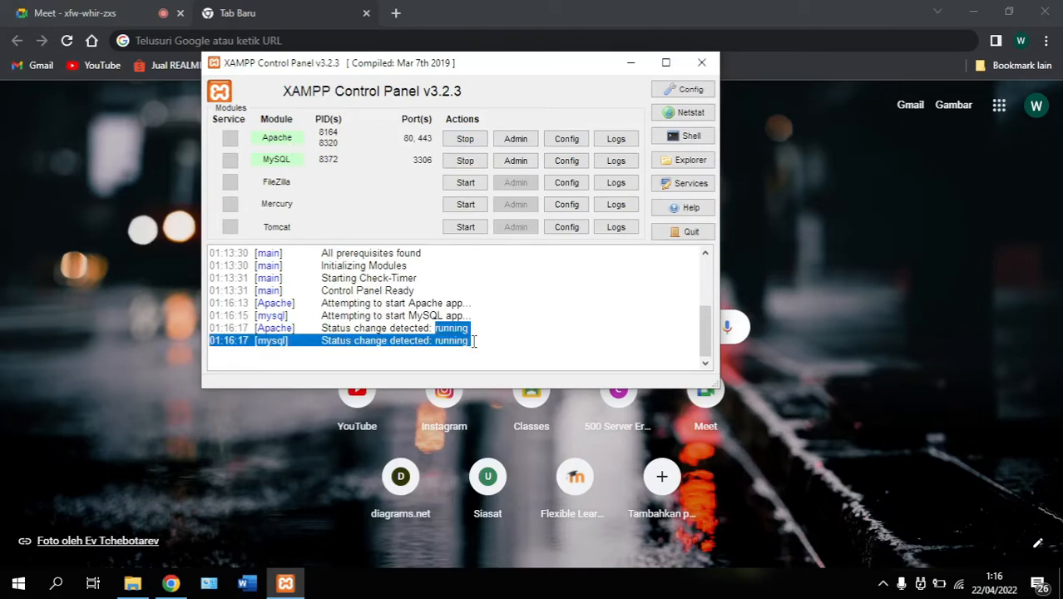
left_click(140, 165)
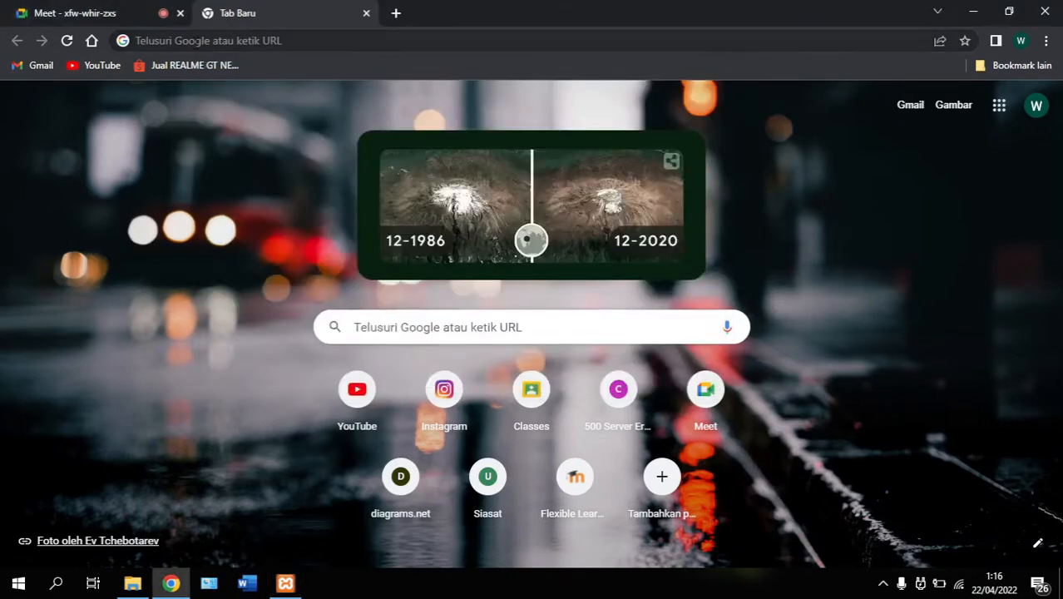
Load localhost/phpmyadmin in Chrome's address bar
left_click(195, 41)
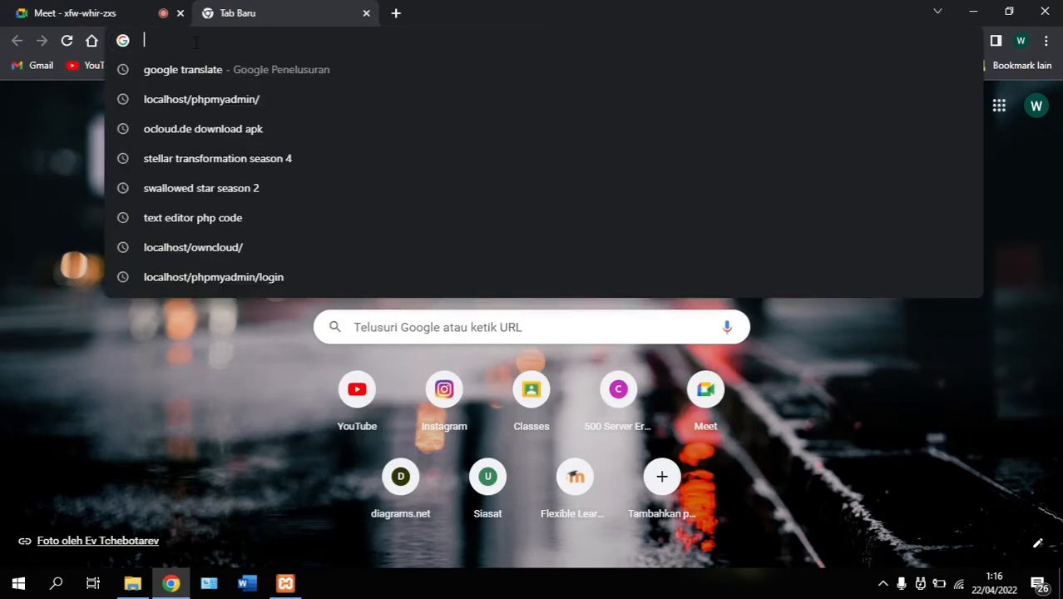
type("local")
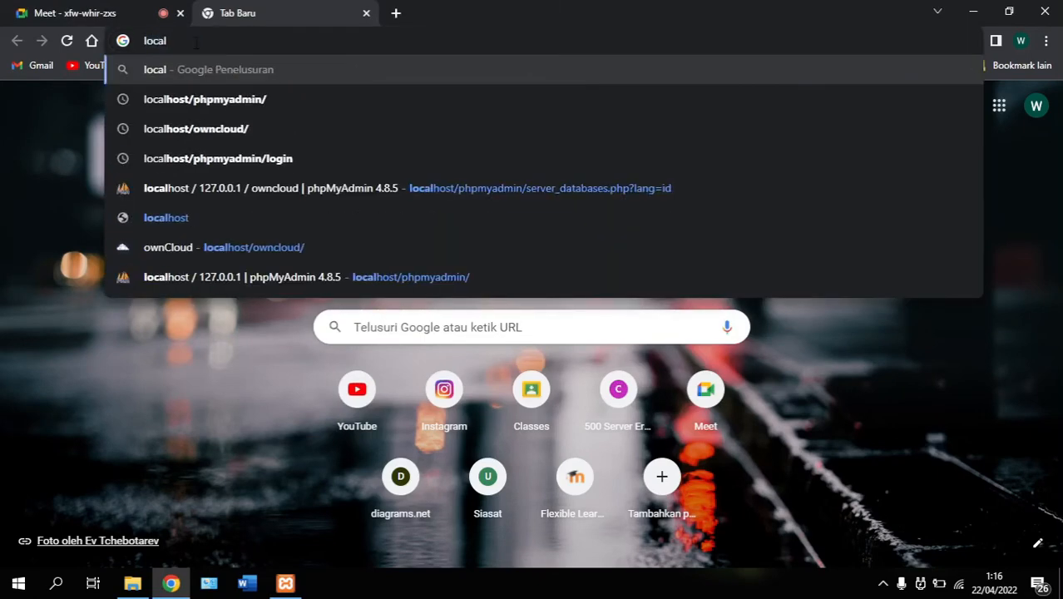
type("host")
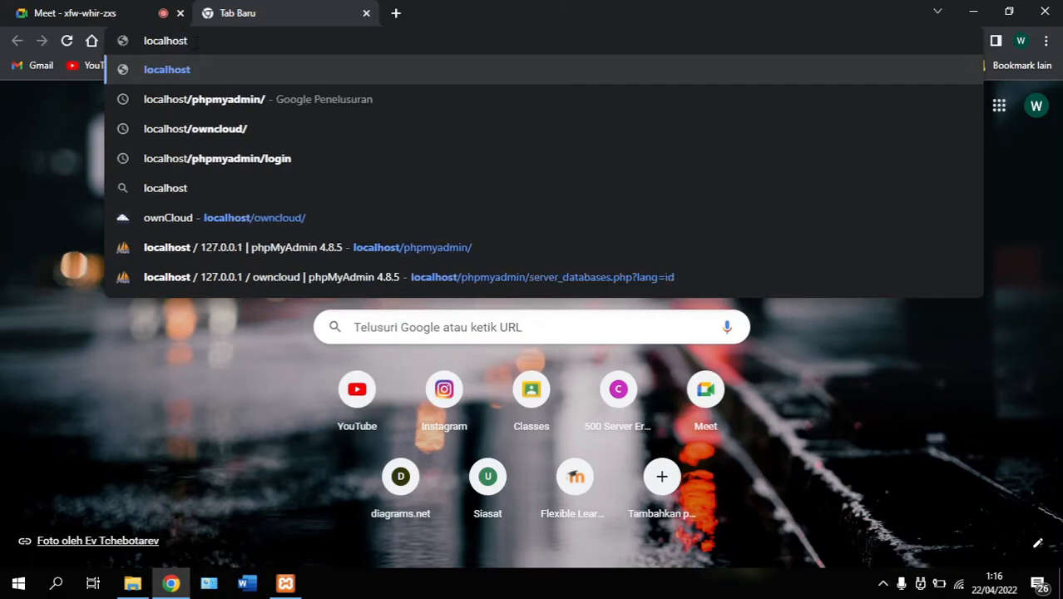
type("/")
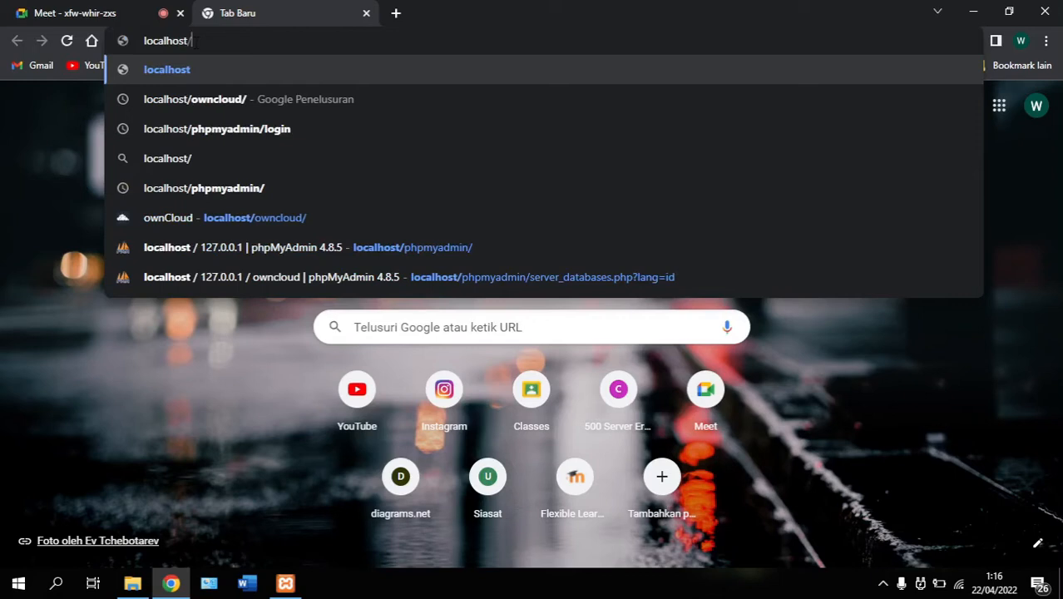
type("phpmyad")
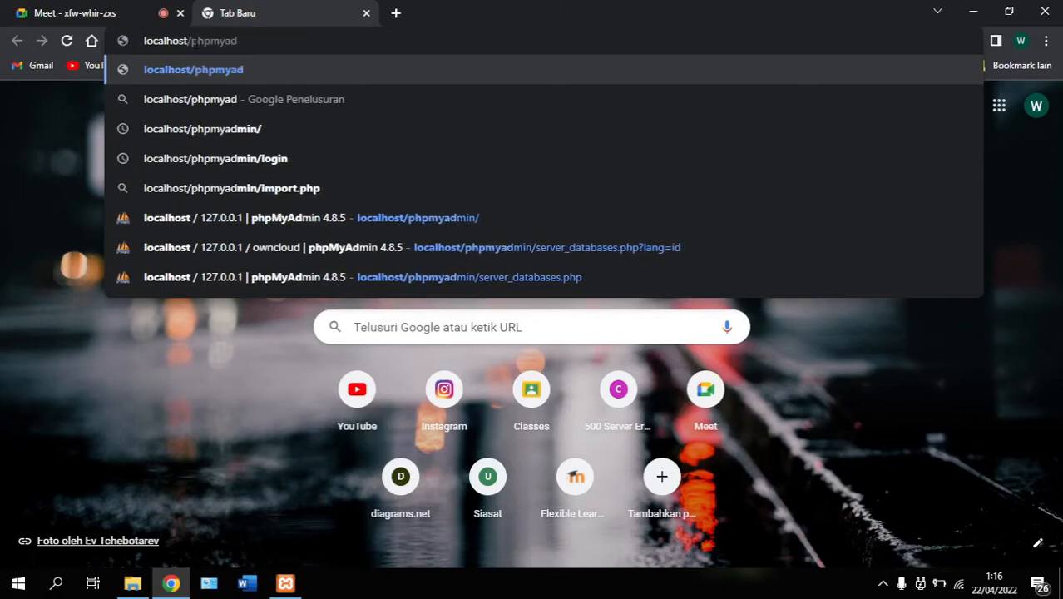
type("min/")
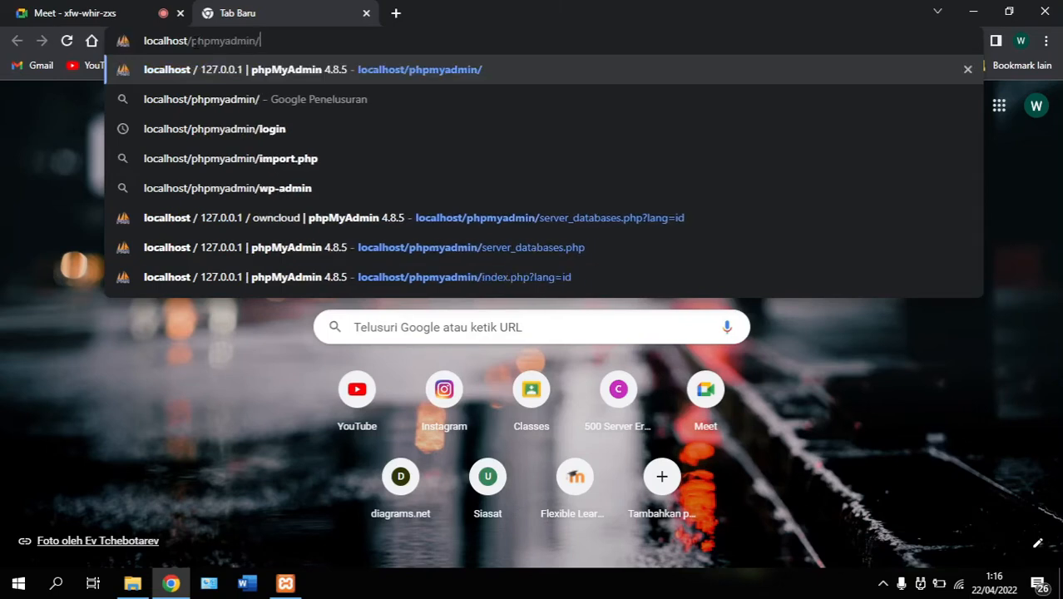
key("Return")
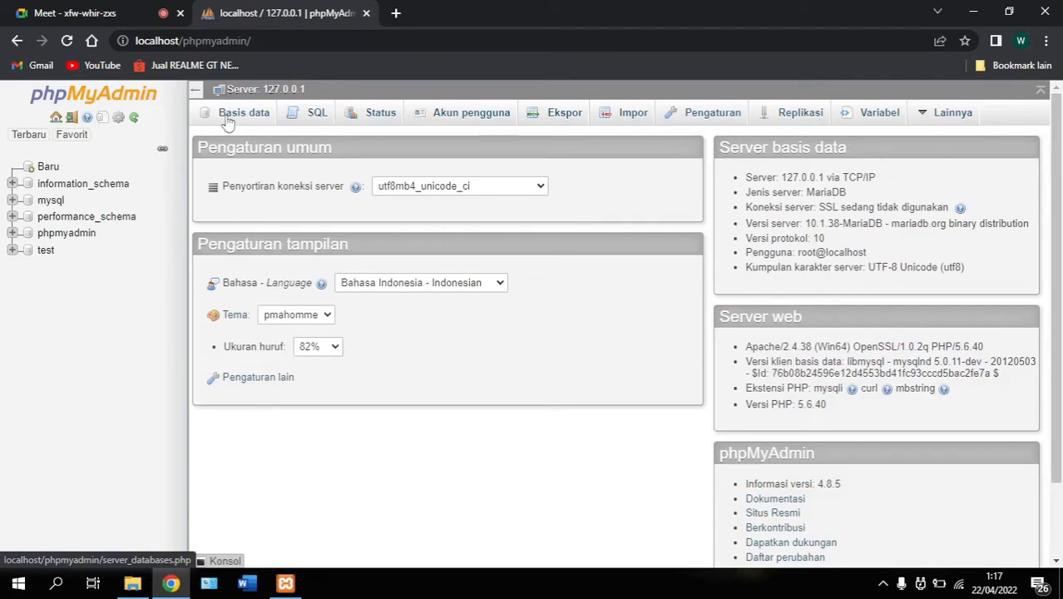
Create an empty database named owncloud from phpMyAdmin's databases tab
left_click(231, 122)
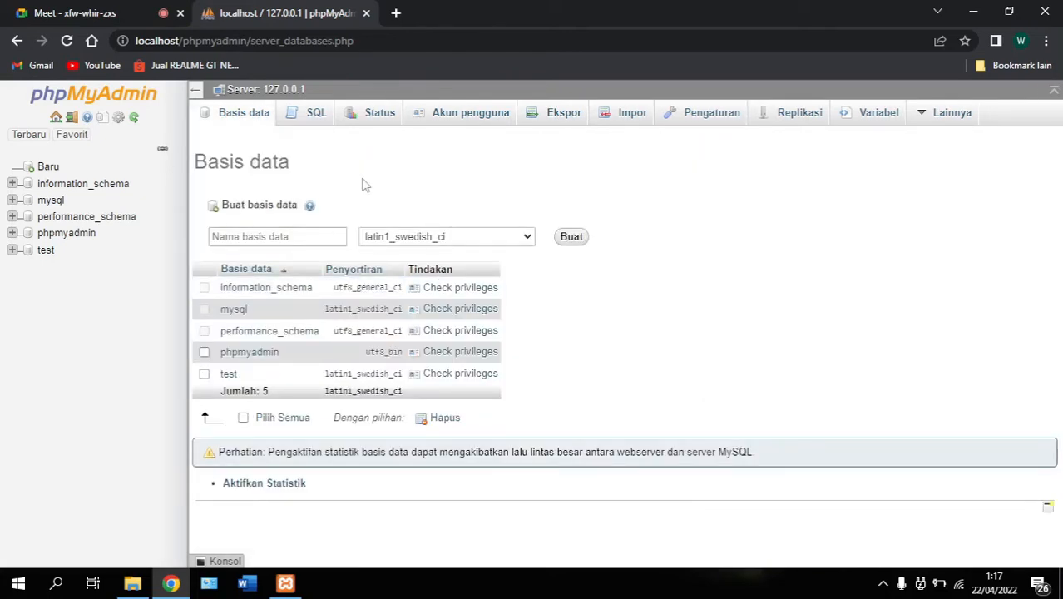
left_click(231, 237)
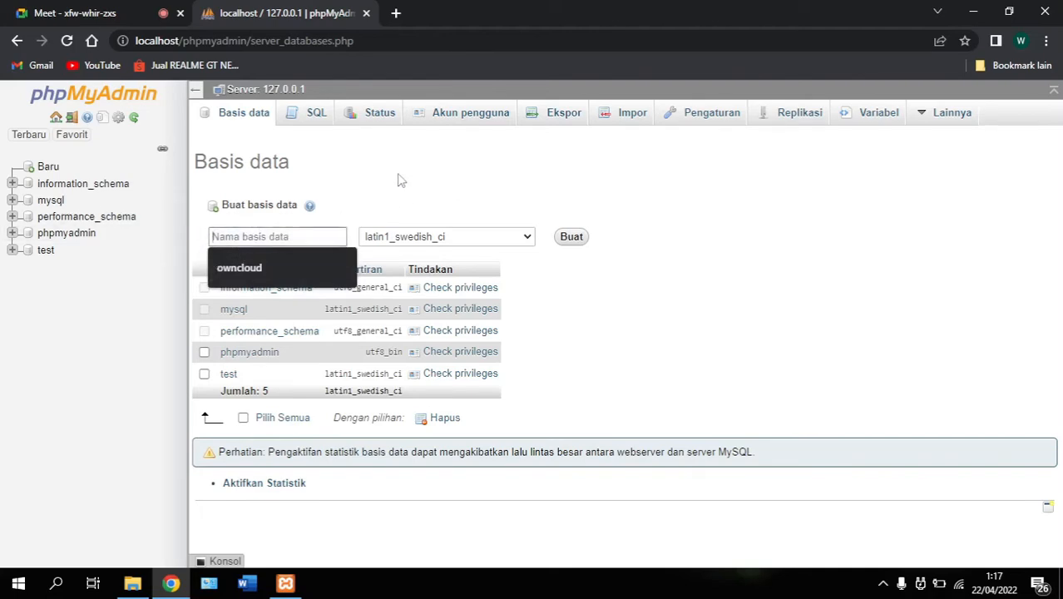
left_click(233, 271)
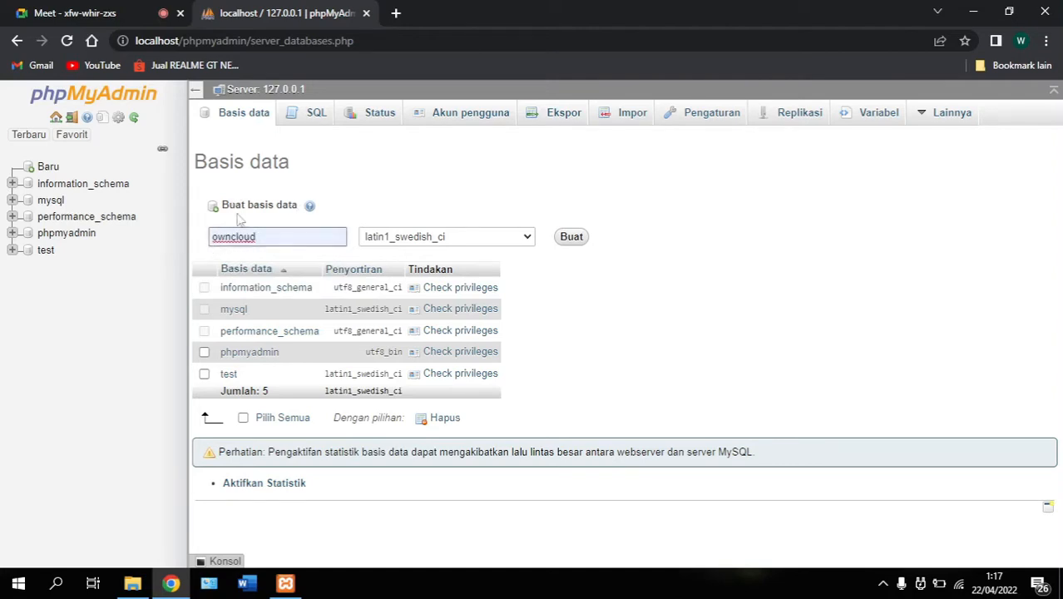
left_click(570, 239)
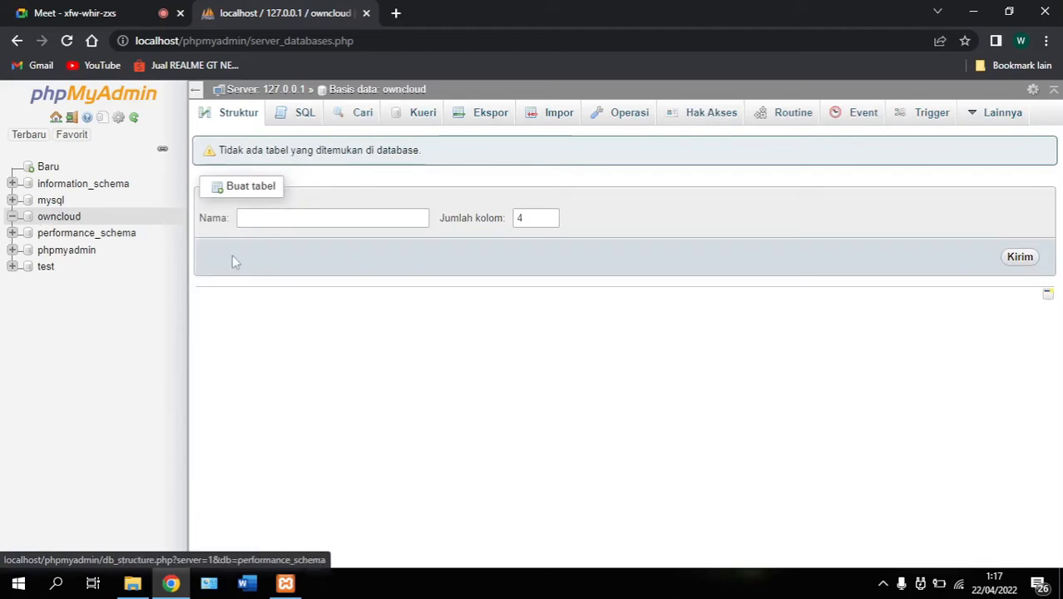
Open a new Chrome tab and go to localhost/owncloud/
left_click(395, 13)
type("local")
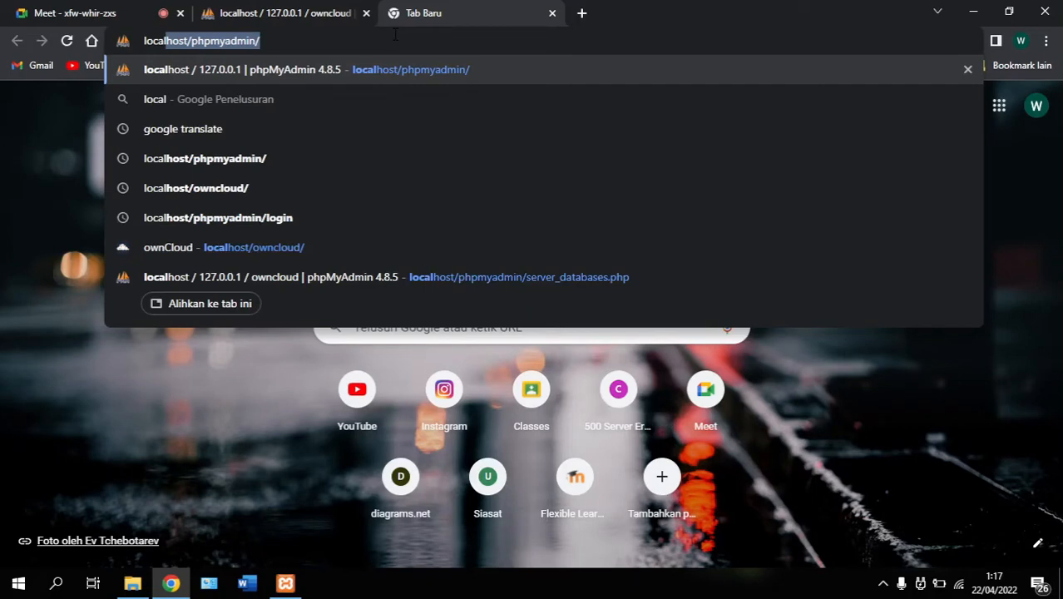
type("host/")
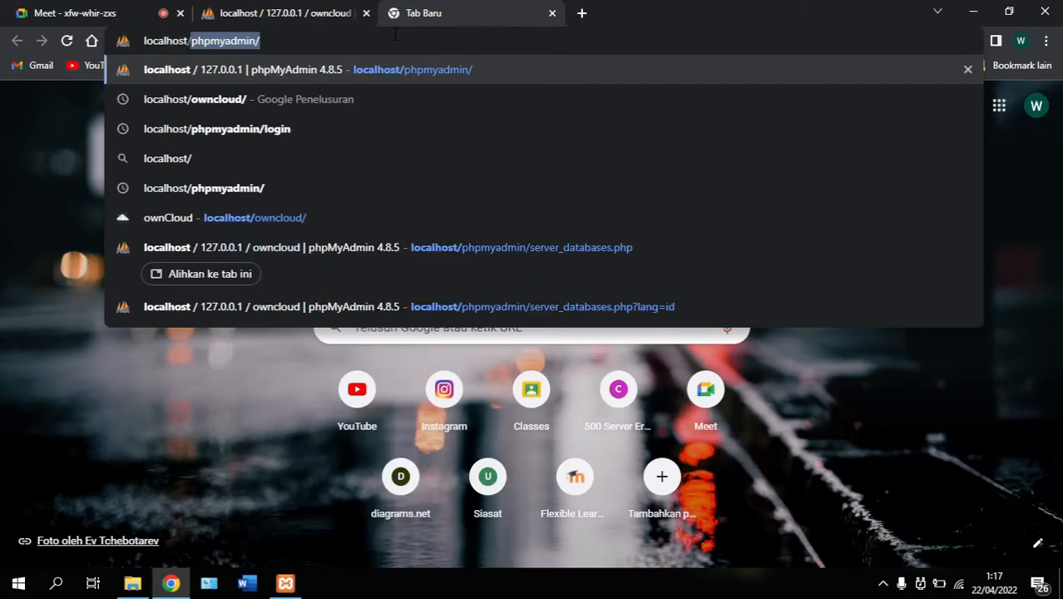
type("own")
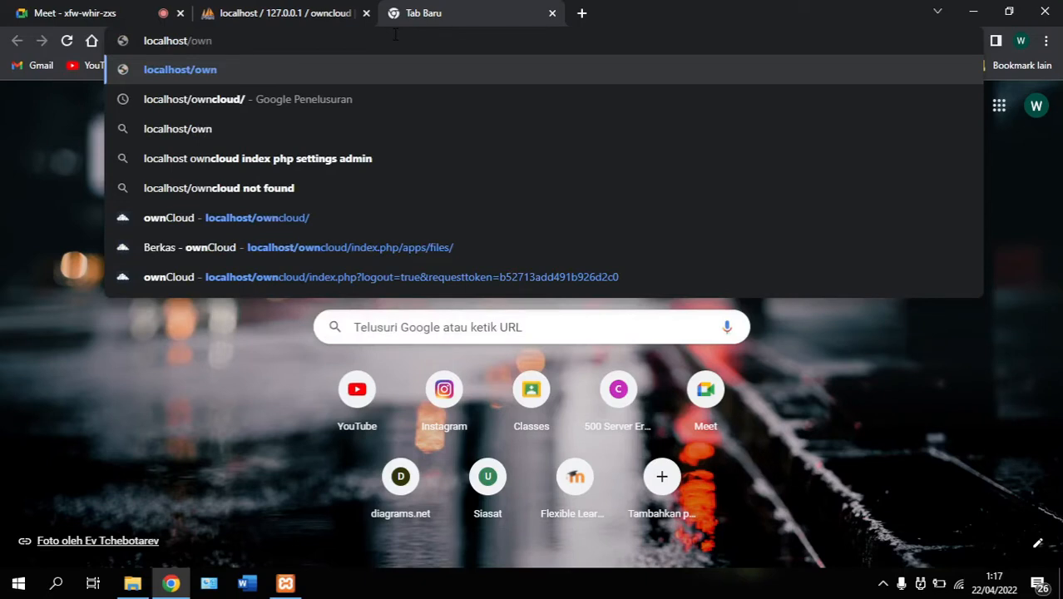
type("cloud")
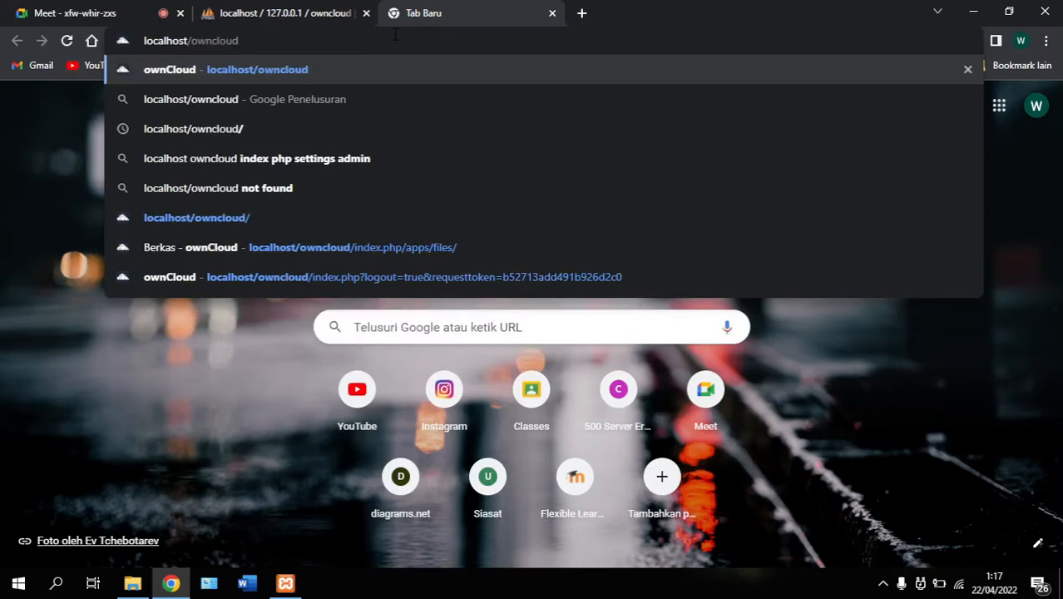
type("/")
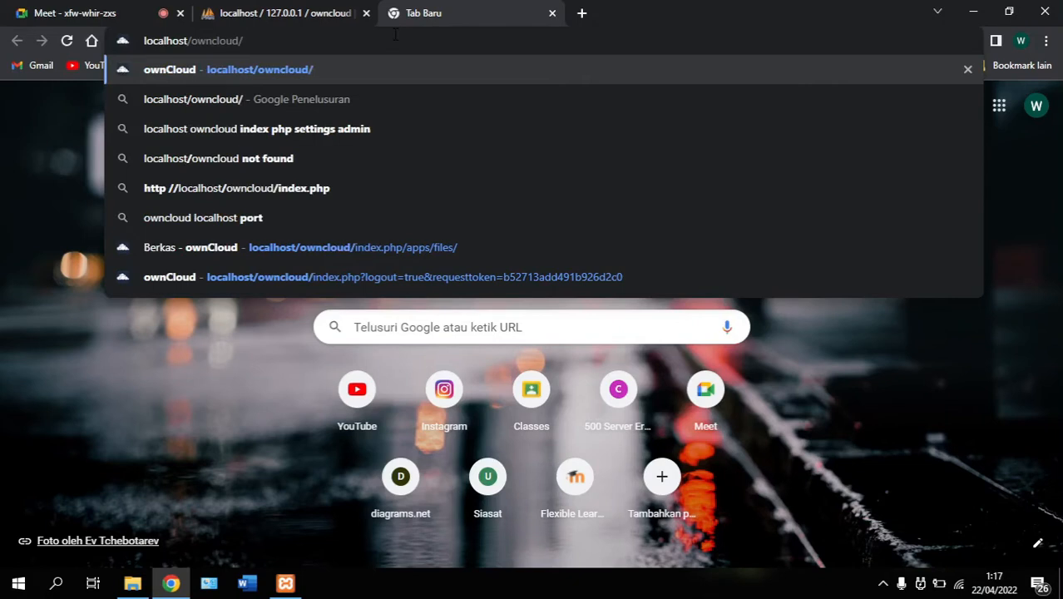
key("Return")
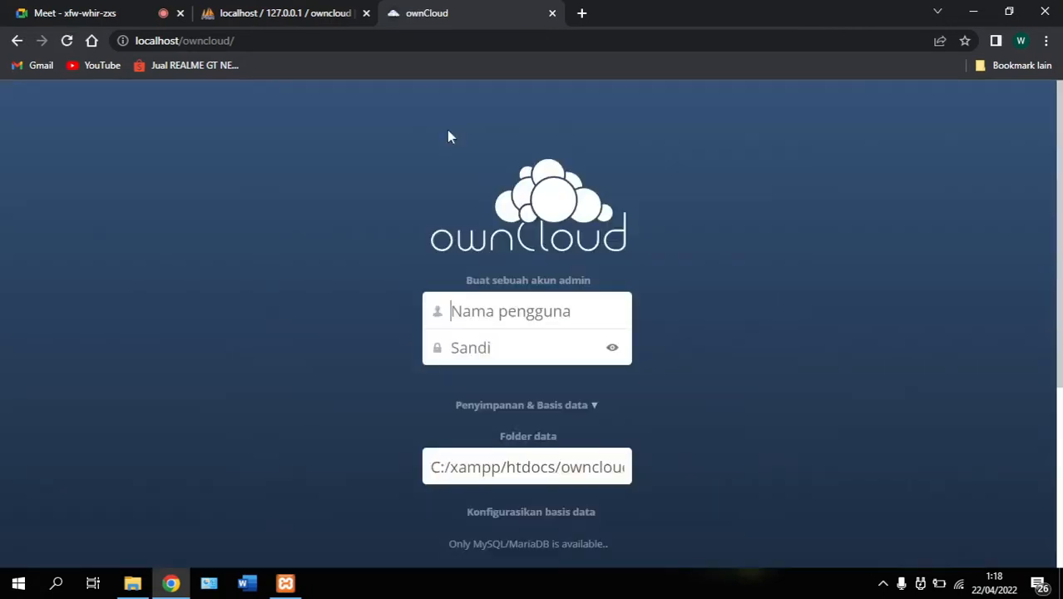
Enter the admin account username and password on the ownCloud setup form
scroll(402, 177, "down", 1)
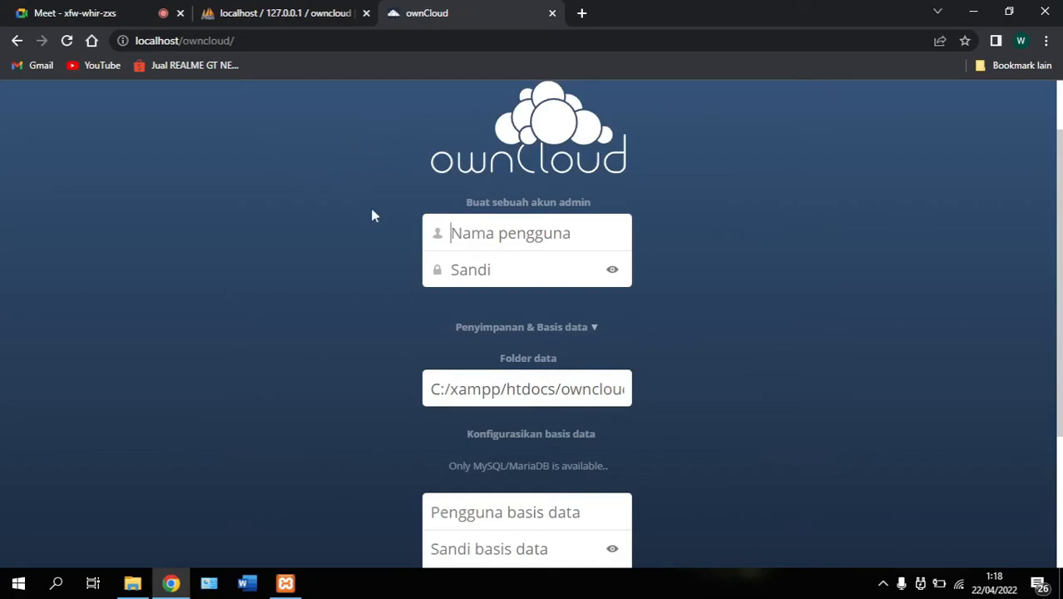
scroll(258, 183, "down", 1)
scroll(259, 184, "down", 1)
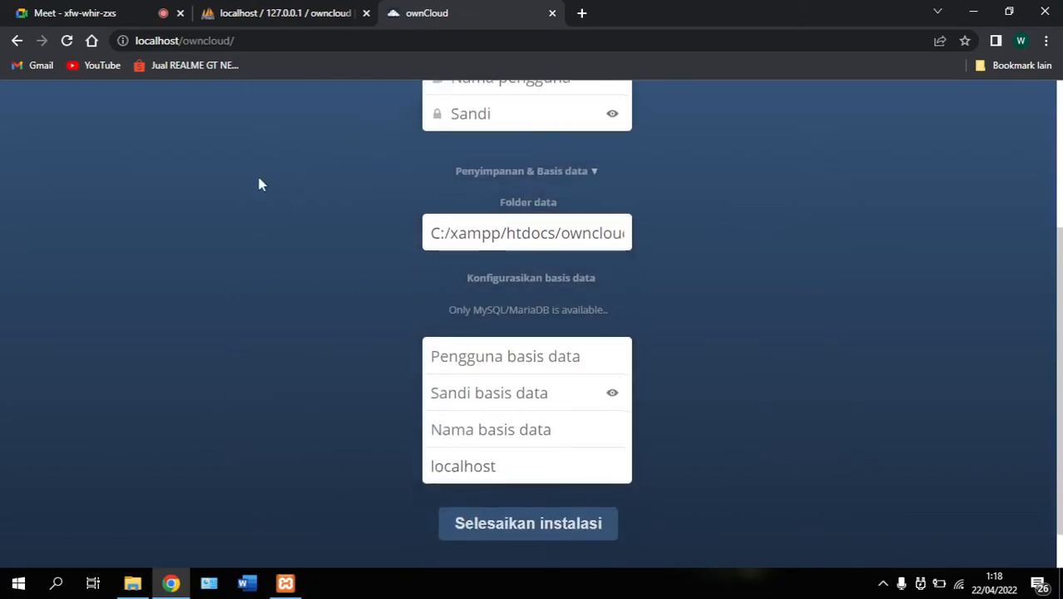
scroll(259, 184, "up", 1)
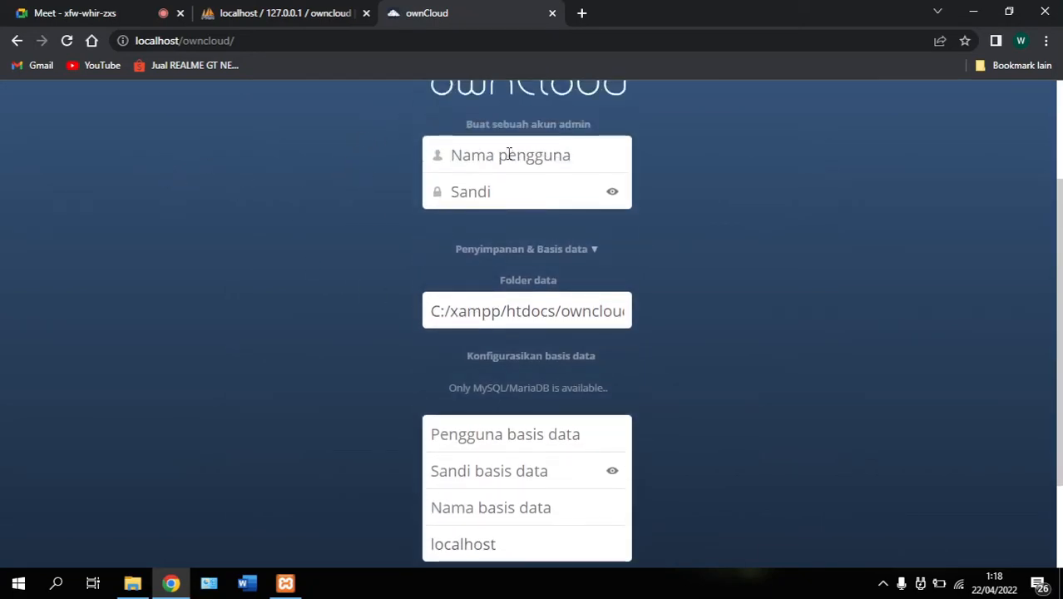
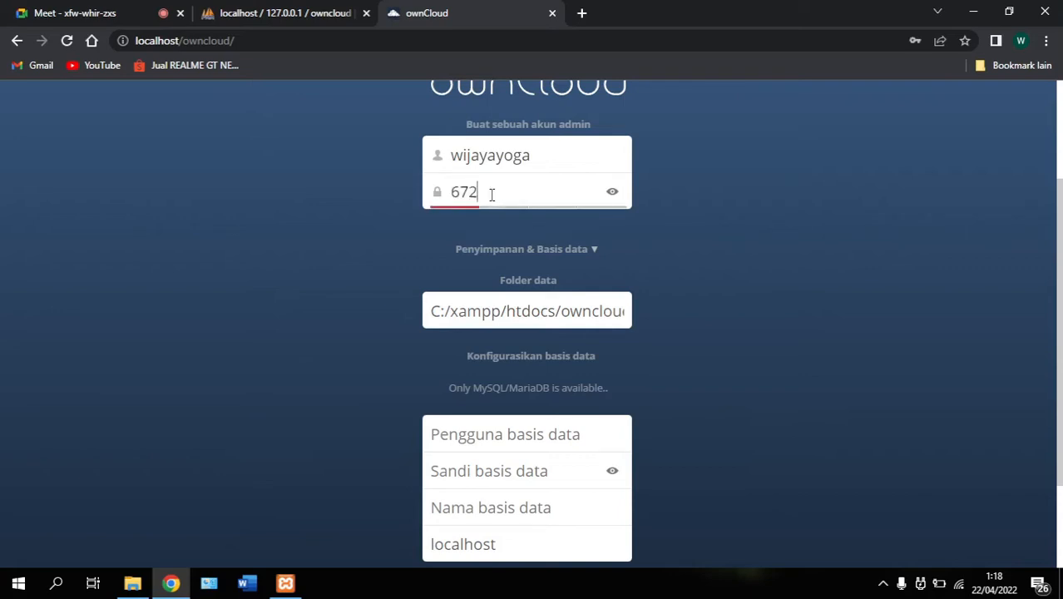
Set database user root and database name owncloud, then complete the installation
scroll(449, 275, "down", 1)
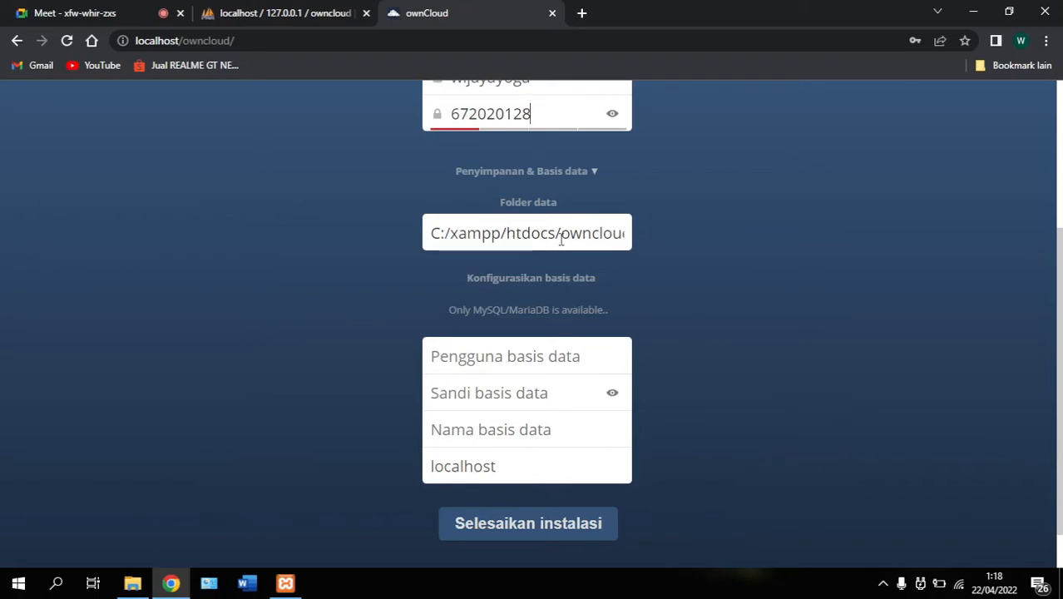
scroll(636, 234, "down", 1)
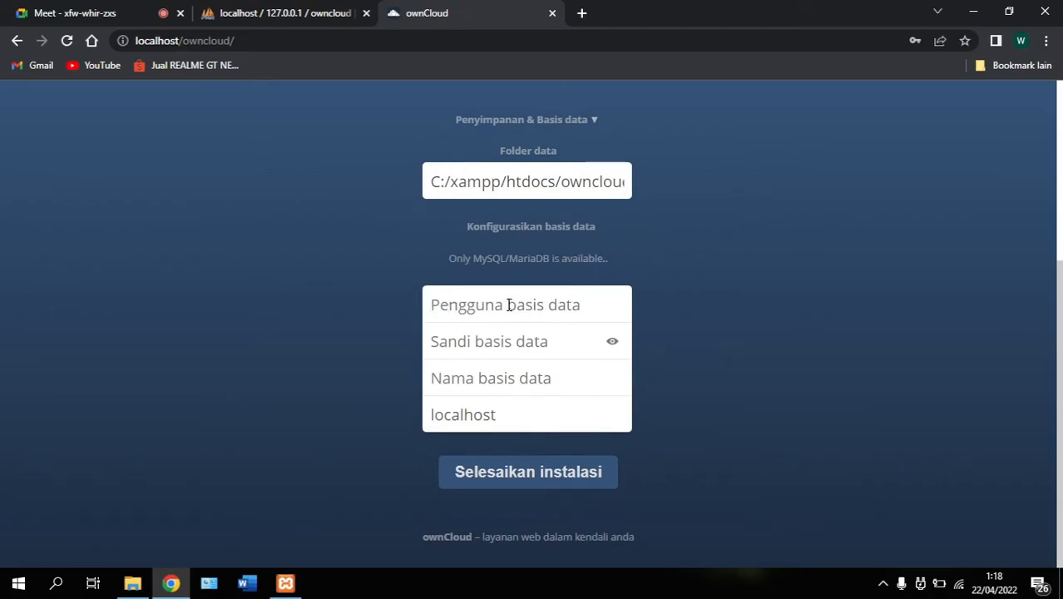
type("root")
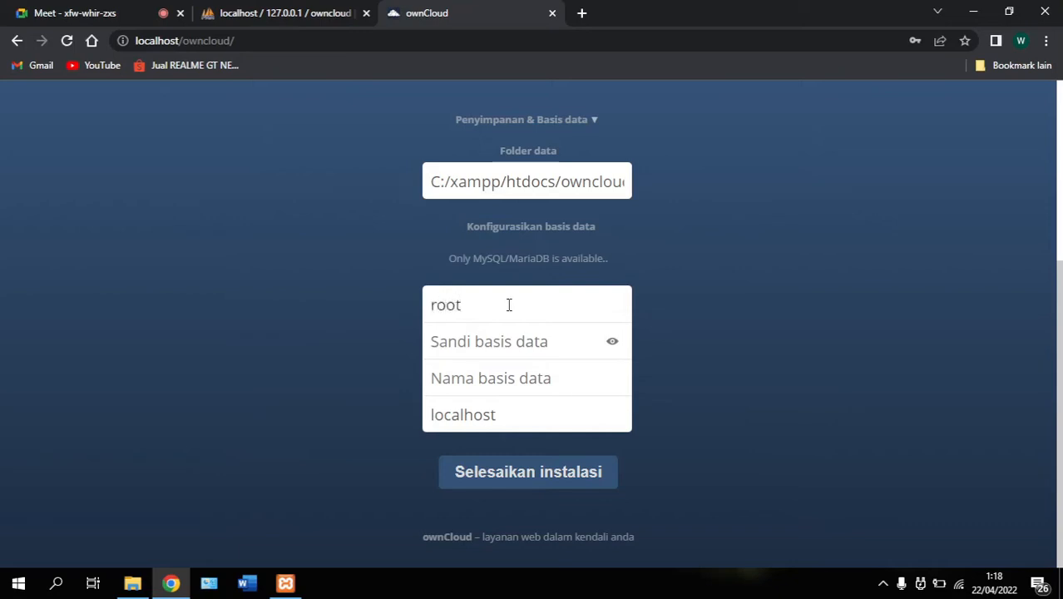
left_click(515, 379)
type("own")
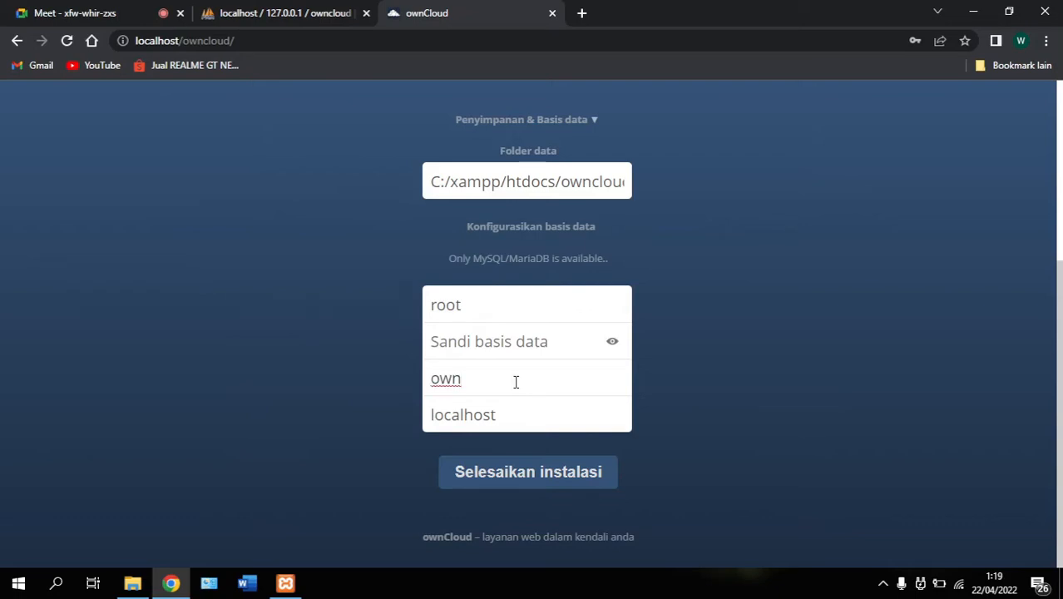
type("cloud")
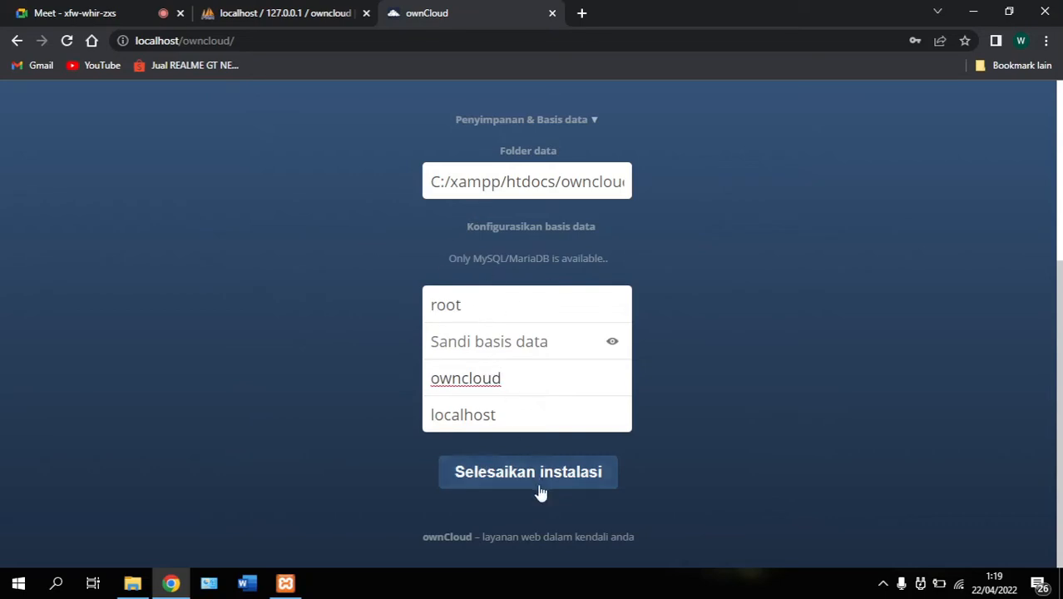
left_click(513, 476)
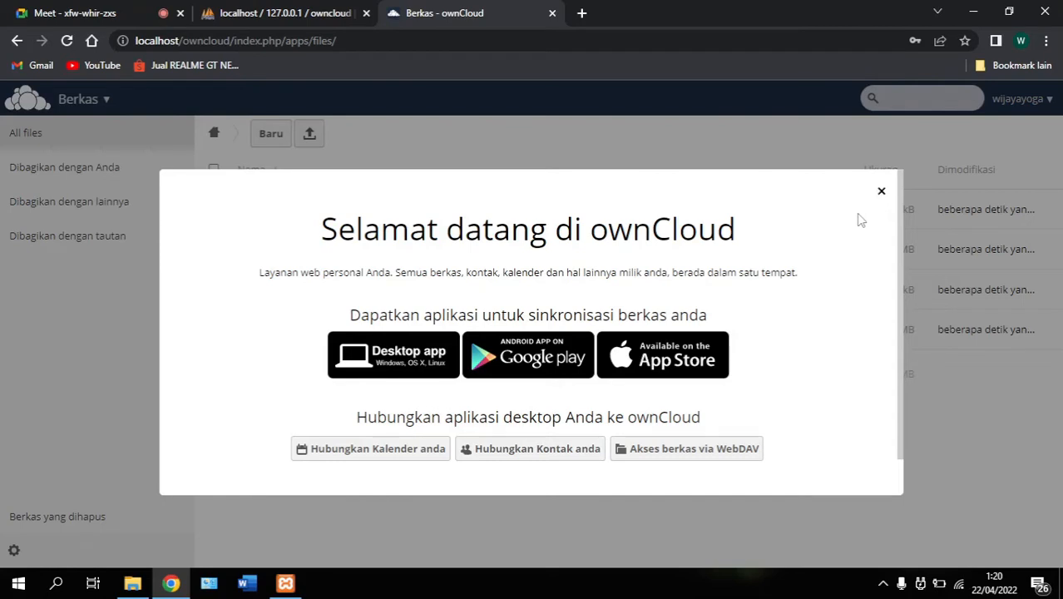
Close the welcome dialog and create a new folder named penyimpanan
left_click(880, 191)
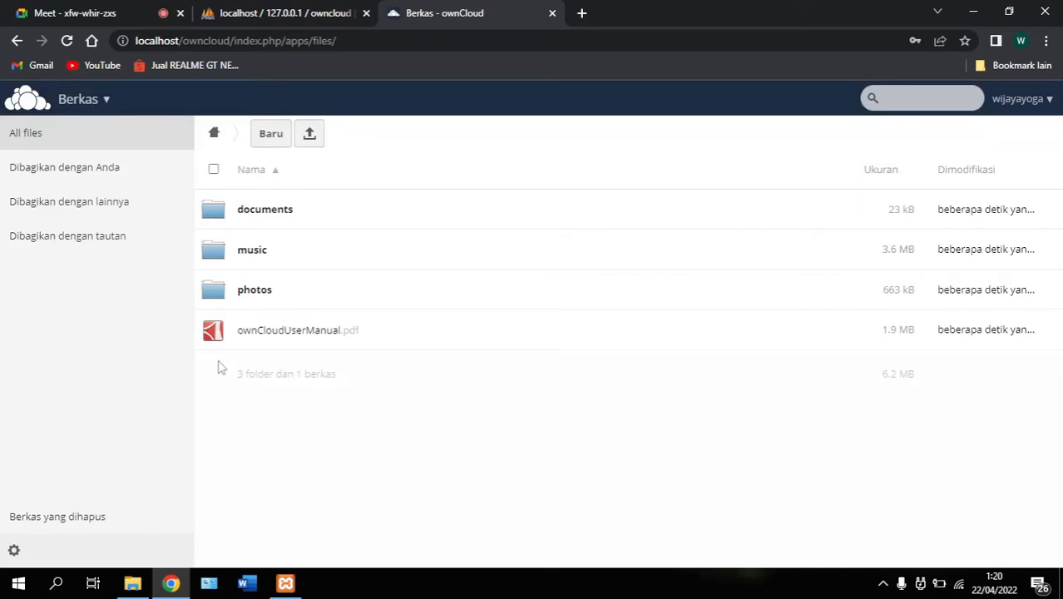
left_click(281, 148)
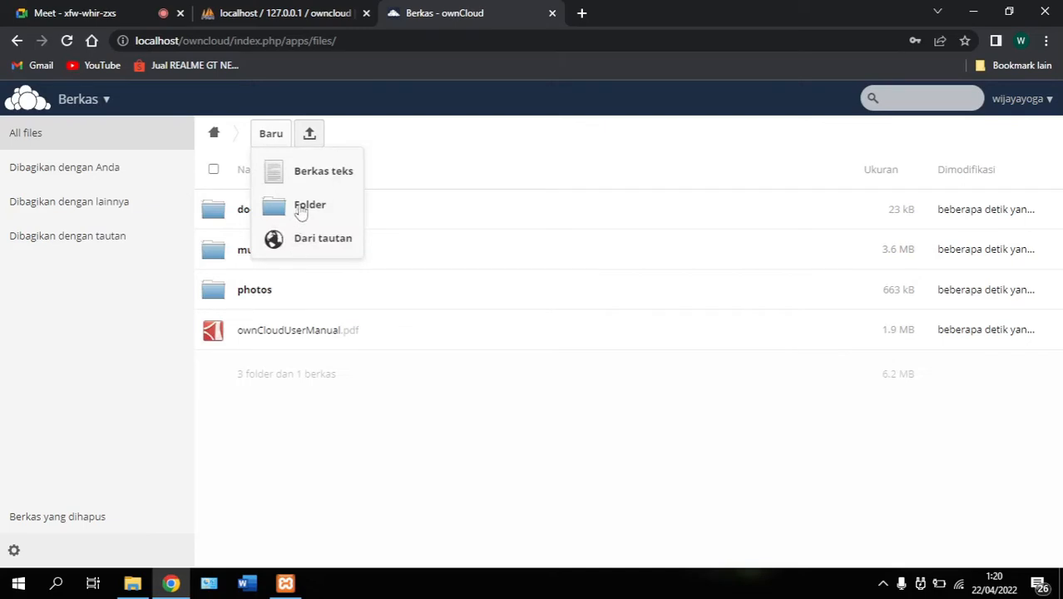
left_click(305, 210)
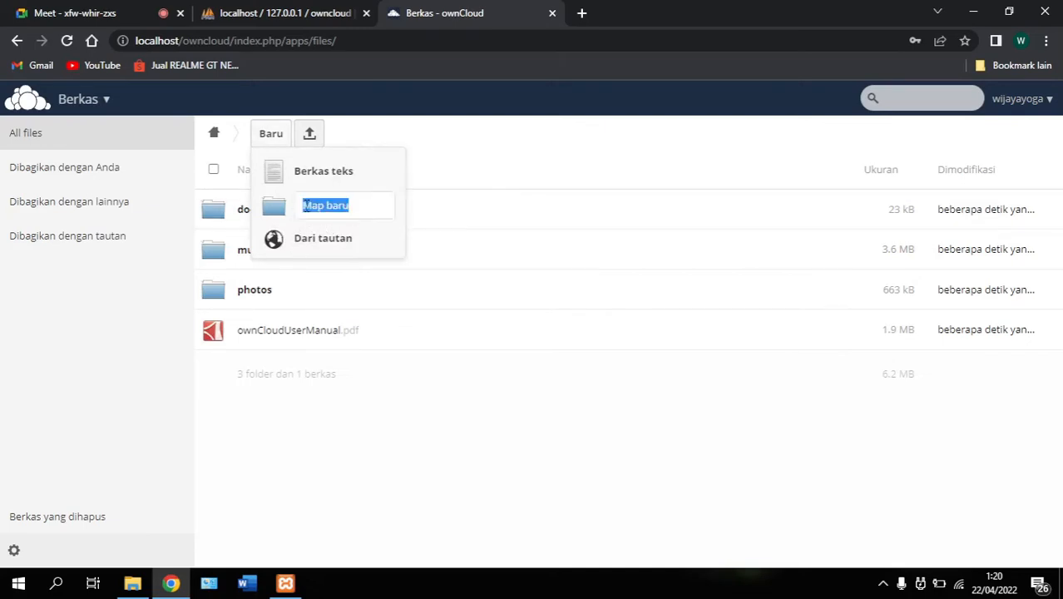
key("BackSpace")
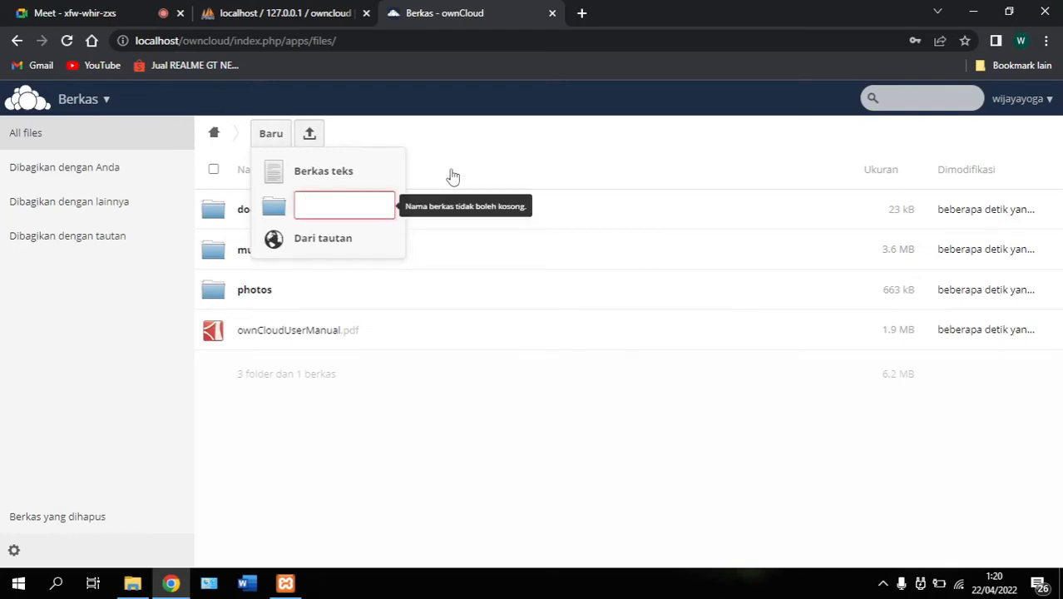
type("peny")
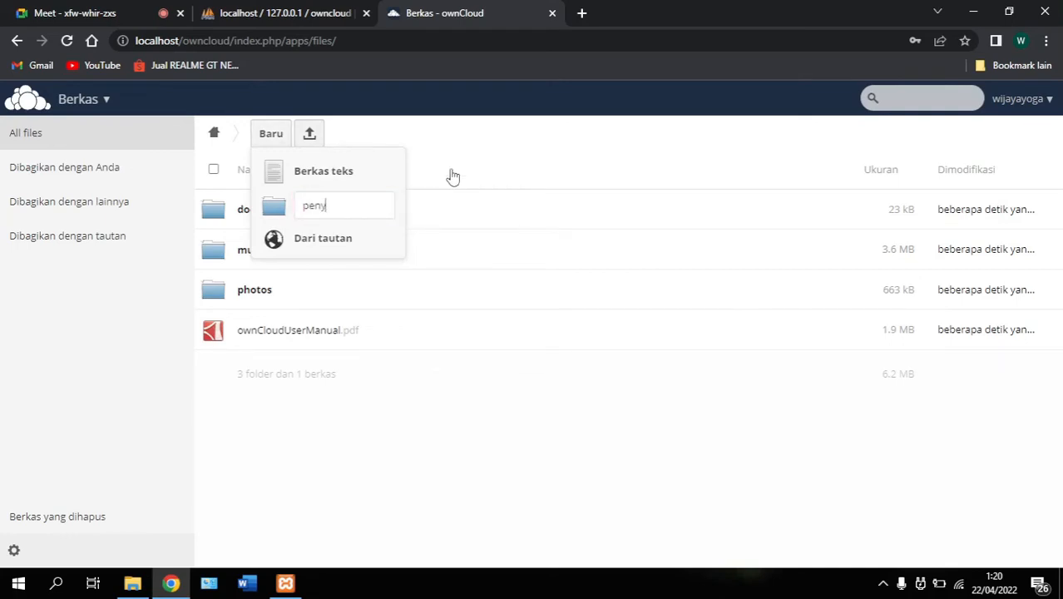
type("impna")
key("BackSpace")
key("BackSpace")
type("anan")
key("Return")
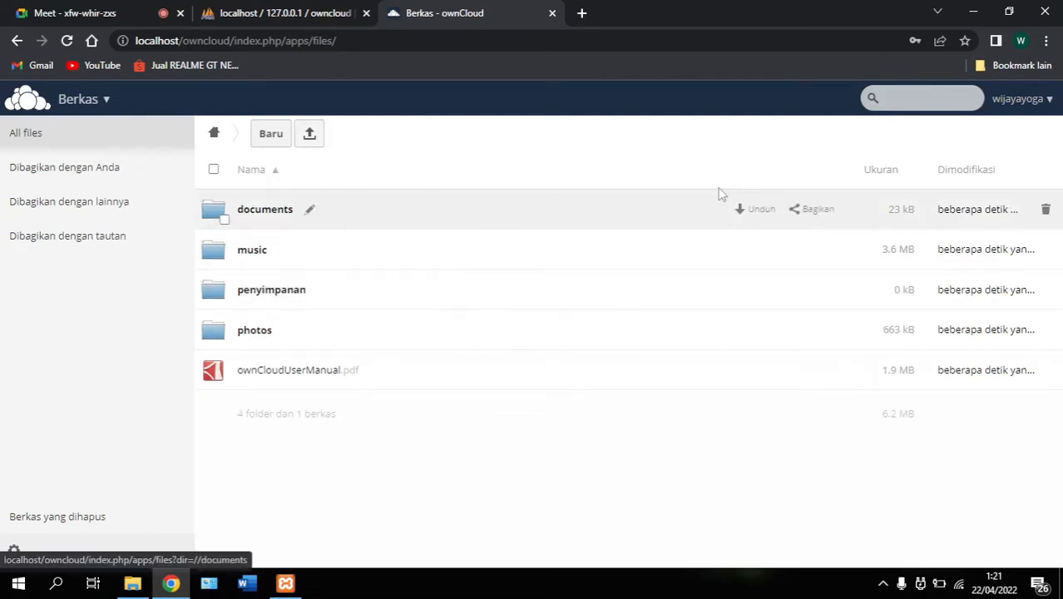
From the Pengguna page, create the ownCloud account user1 with a password
left_click(1039, 113)
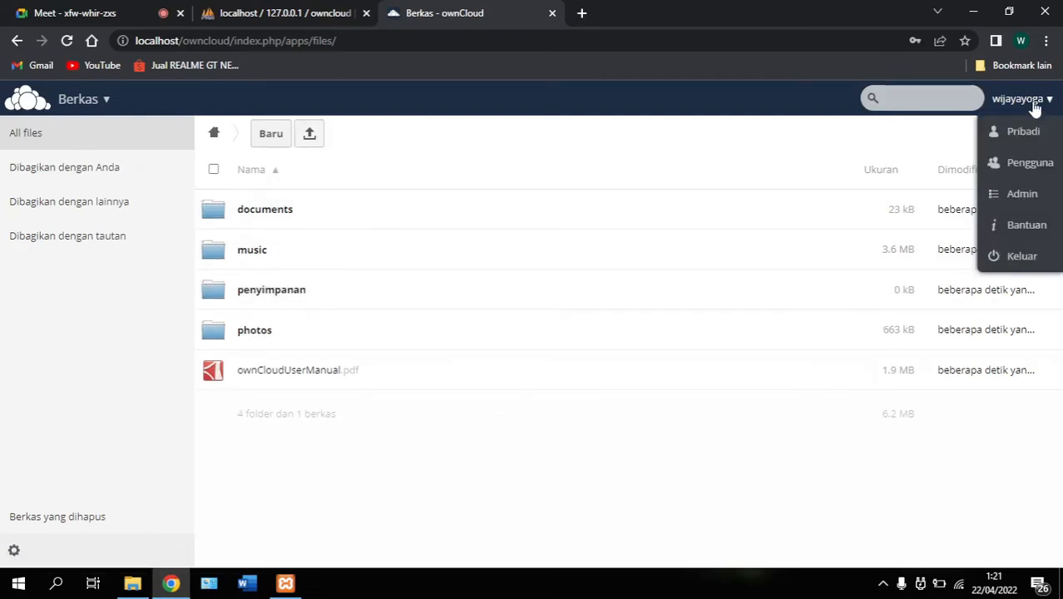
left_click(1037, 161)
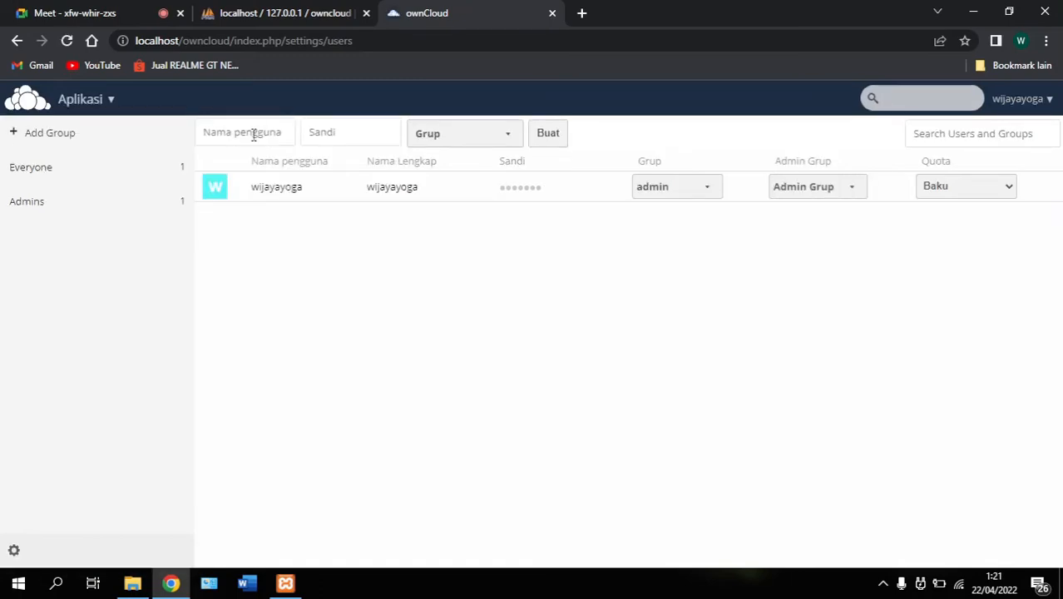
left_click(254, 134)
type("user1")
key("Tab")
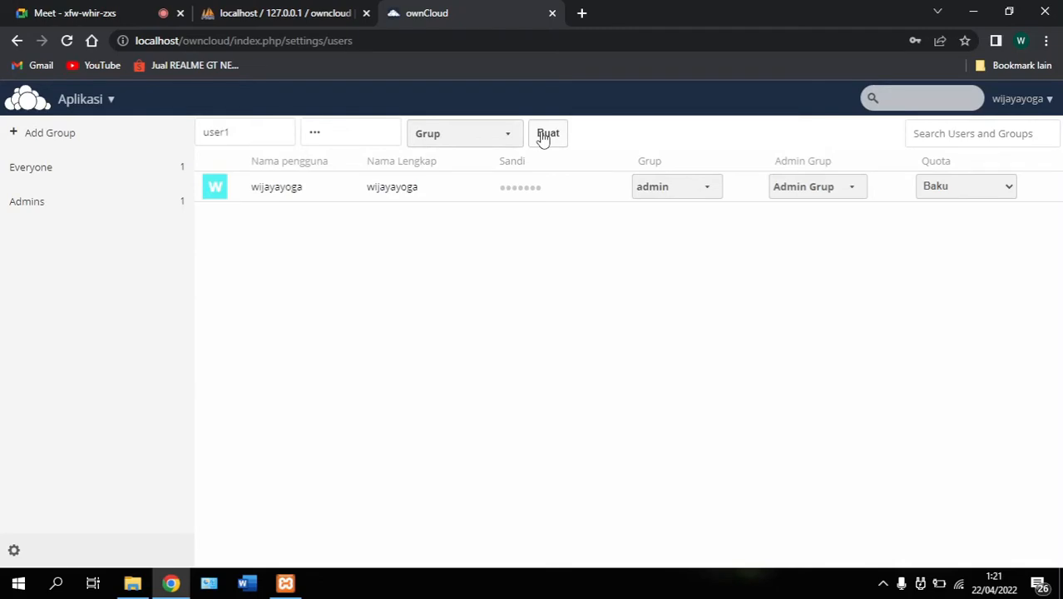
left_click(542, 137)
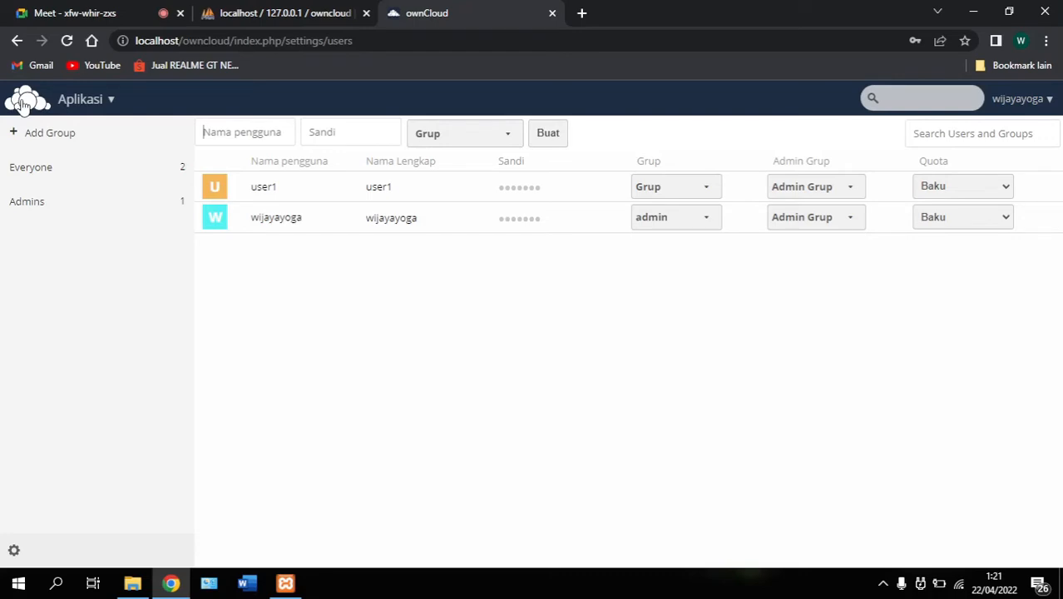
Return to Files and upload the PDF TAS Perkuliahan Teknologi Jaringan.pdf (91 kB)
left_click(23, 104)
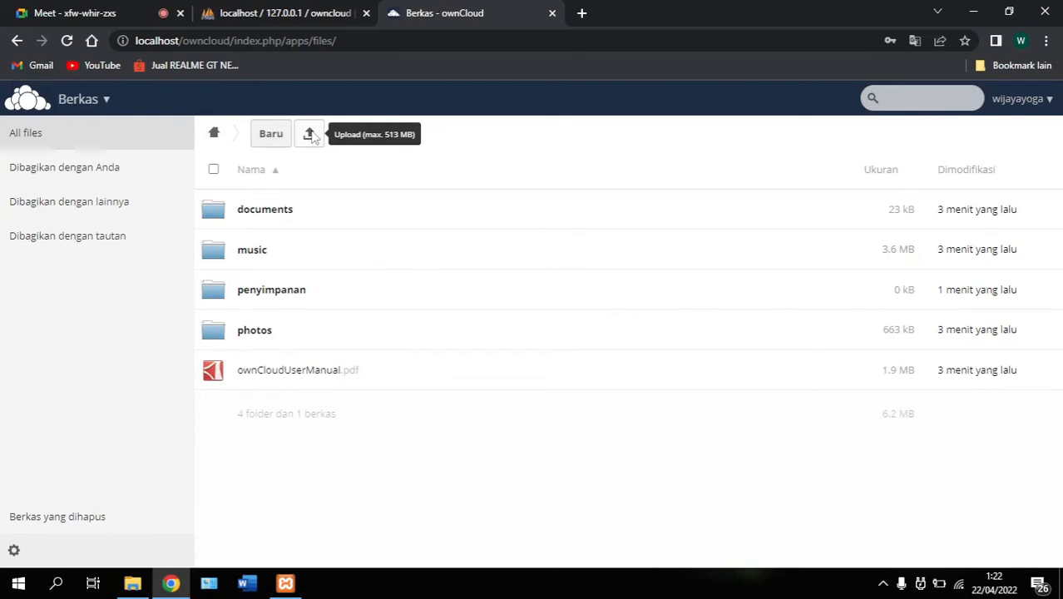
left_click(311, 135)
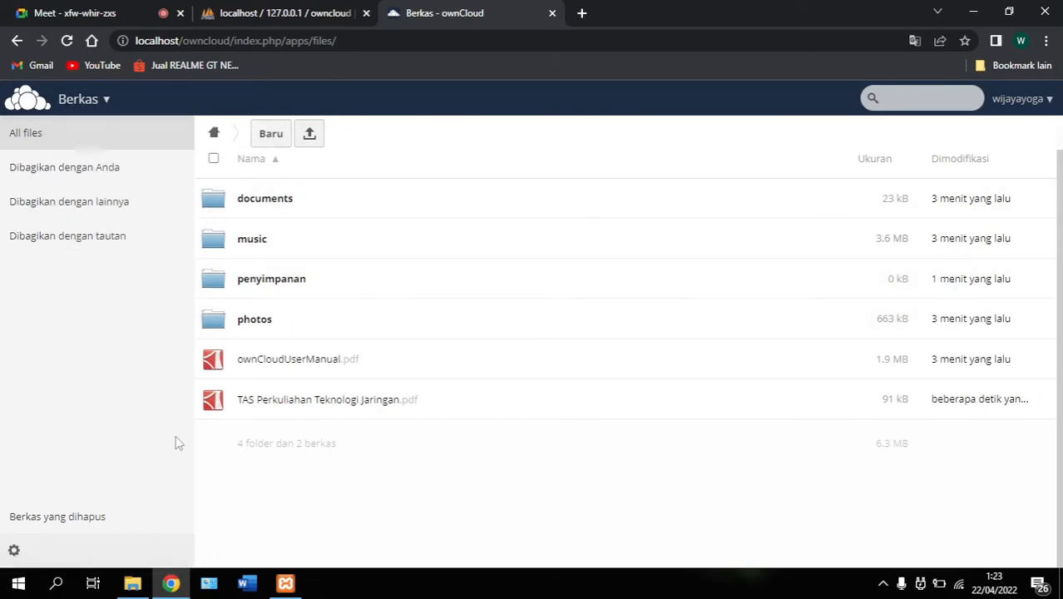
Browse File Explorer to C:\xampp\htdocs\owncloud\config, leaving config.php unselected
left_click(133, 584)
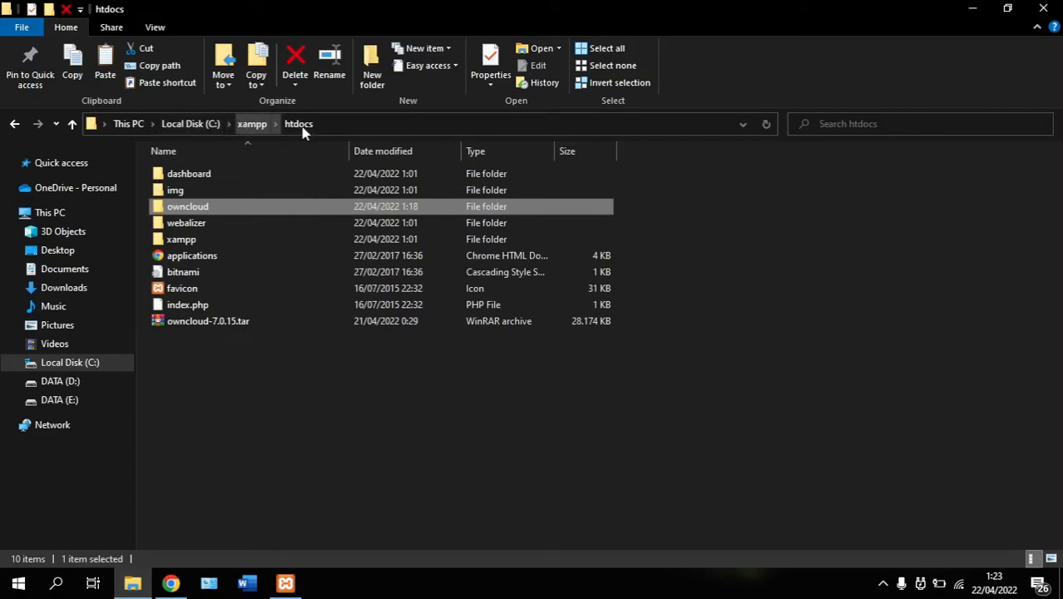
left_click(245, 124)
left_click(192, 124)
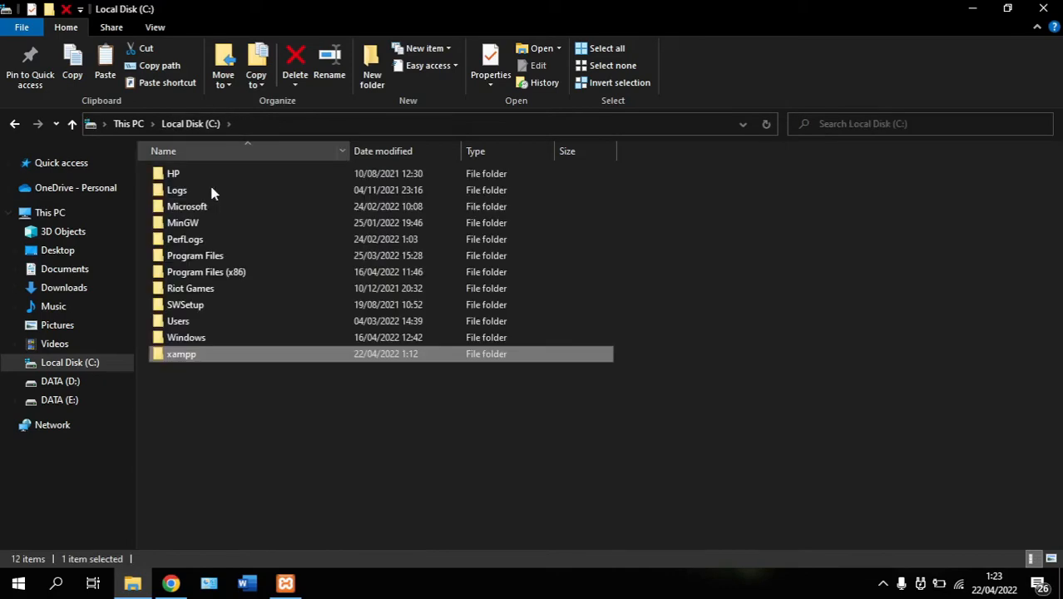
left_click(216, 390)
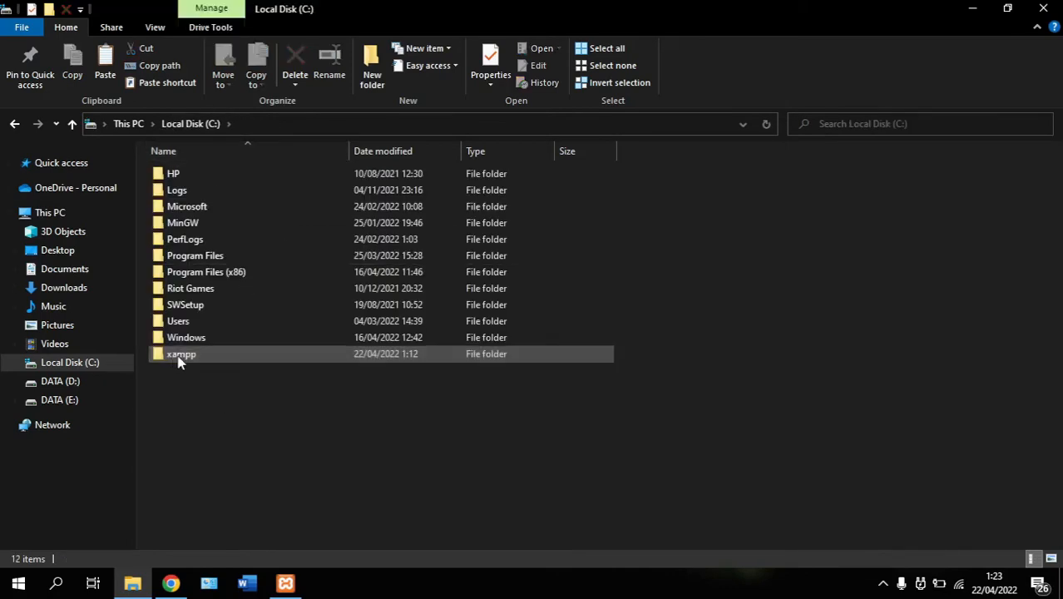
double_click(180, 356)
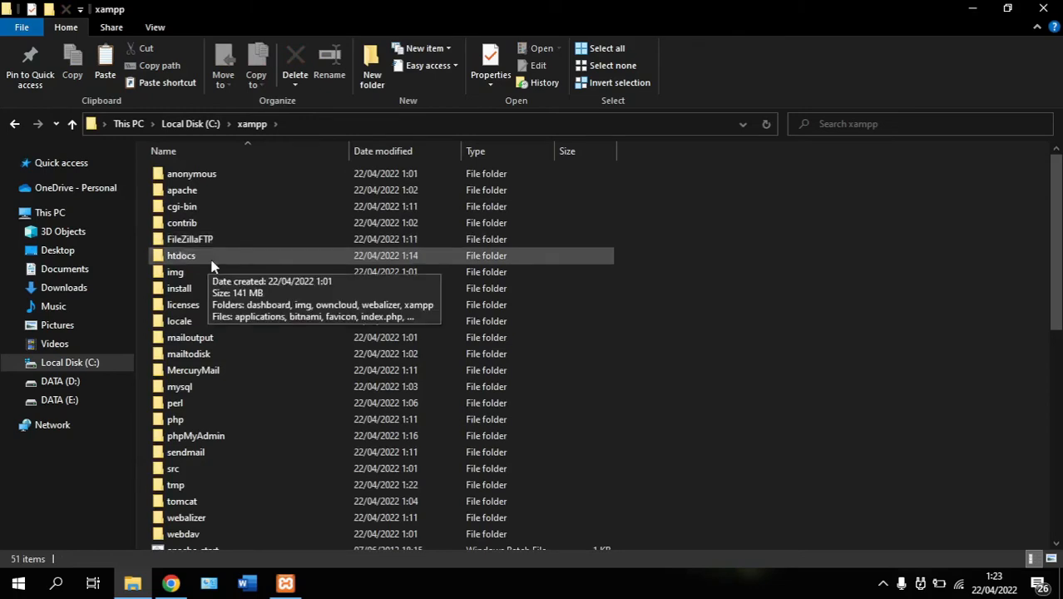
double_click(211, 260)
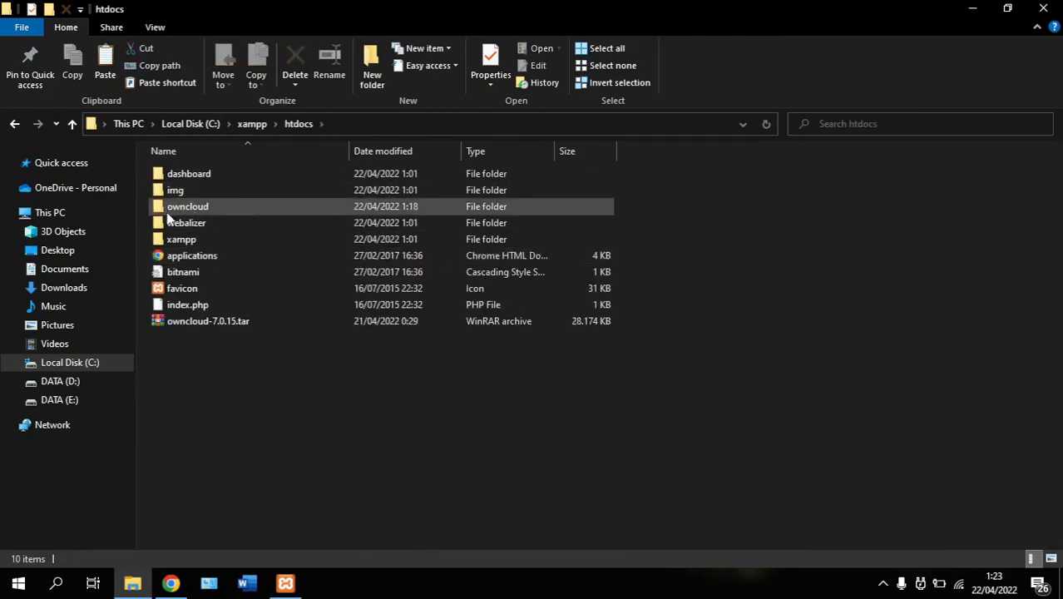
double_click(221, 210)
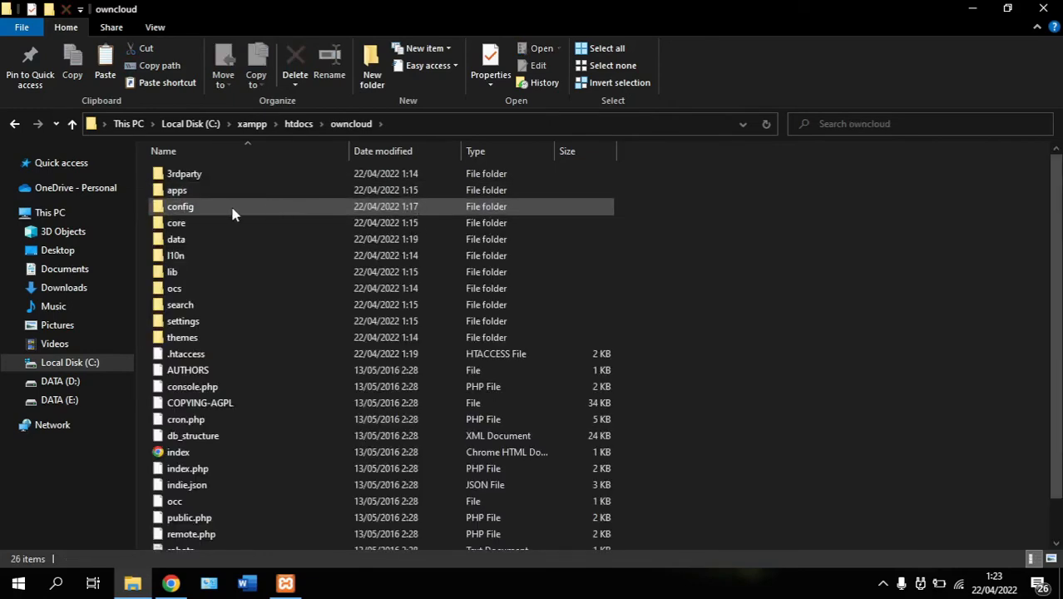
double_click(234, 213)
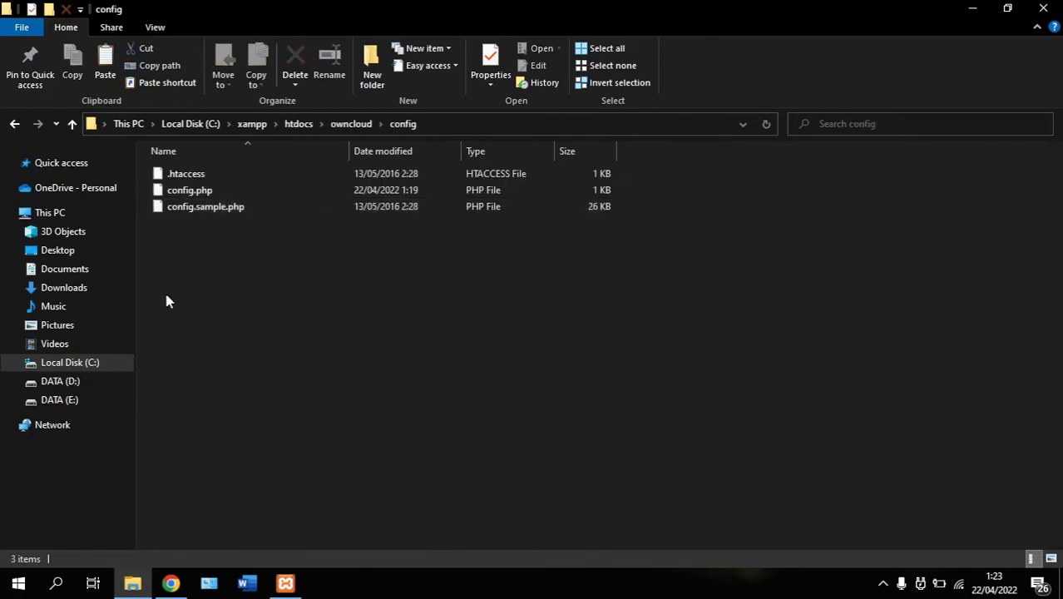
left_click(206, 193)
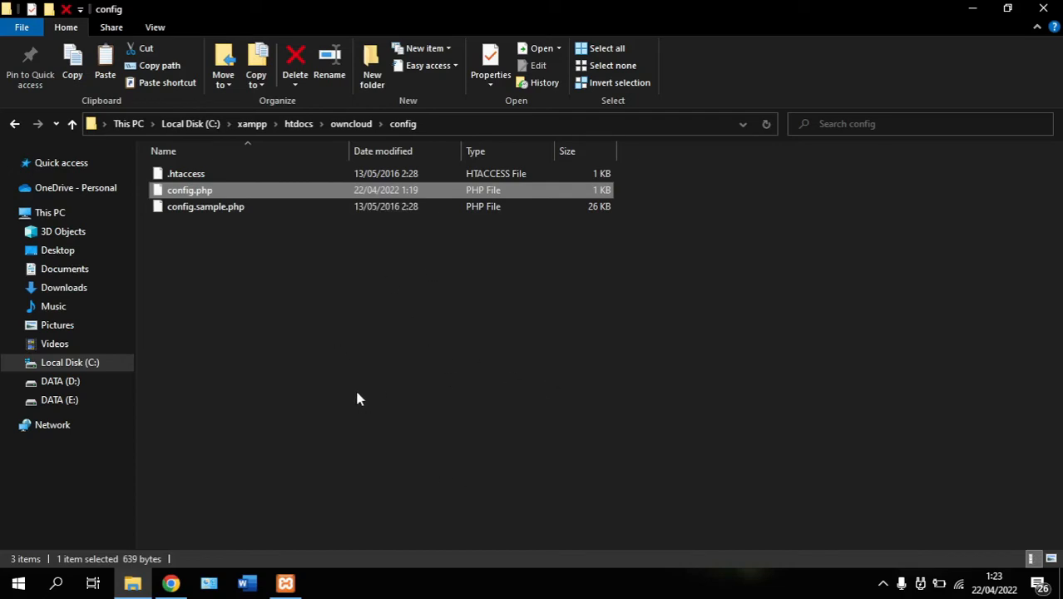
left_click(337, 345)
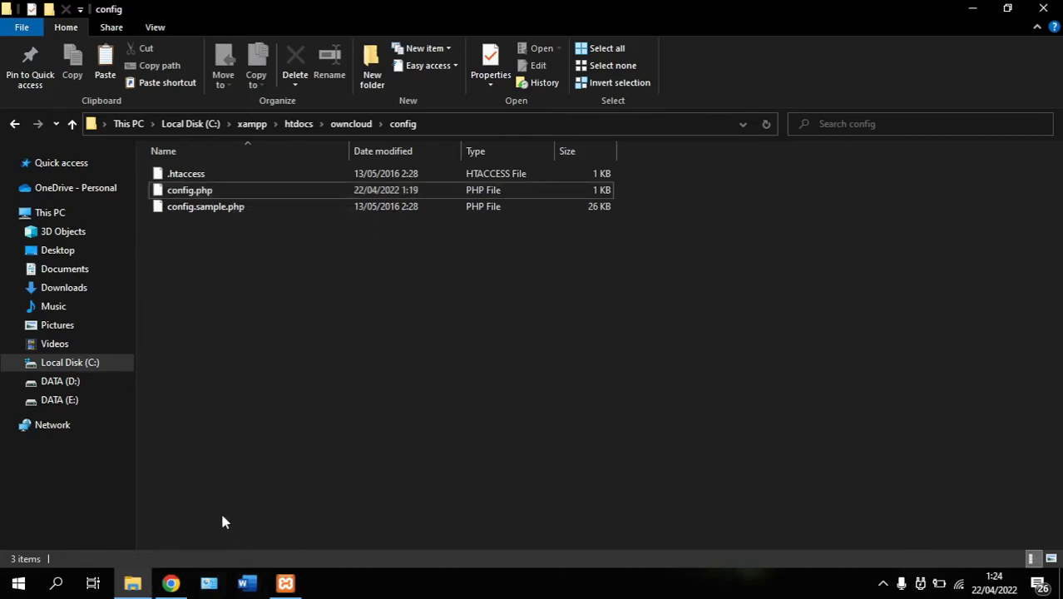
Launch Sublime Text from Windows search using 'subl'
left_click(56, 583)
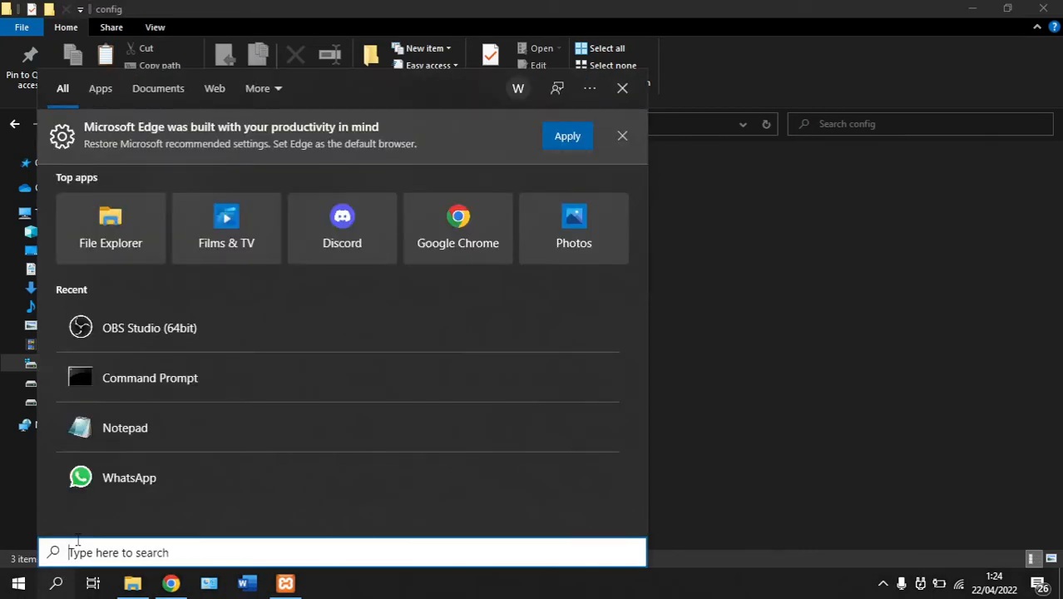
type("subl")
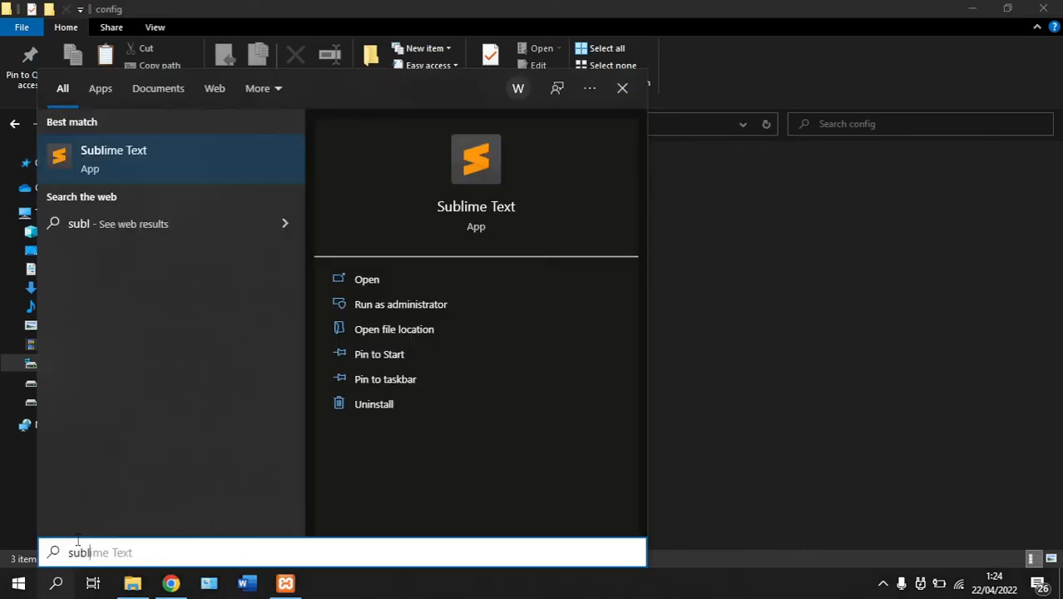
left_click(392, 280)
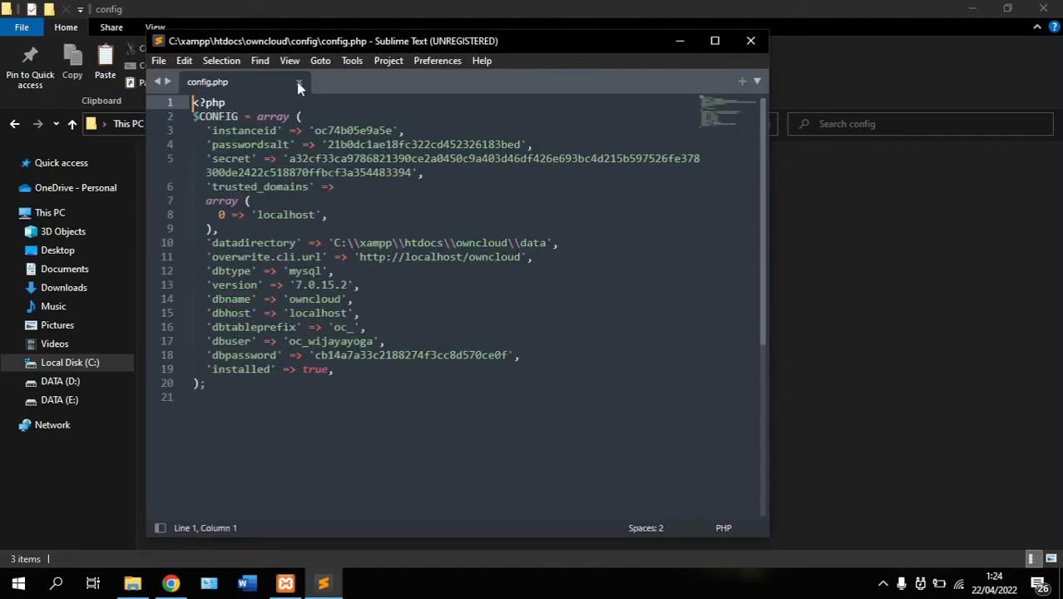
Close the old tab and open owncloud\config\config.php through File > Open File
left_click(298, 86)
left_click(158, 60)
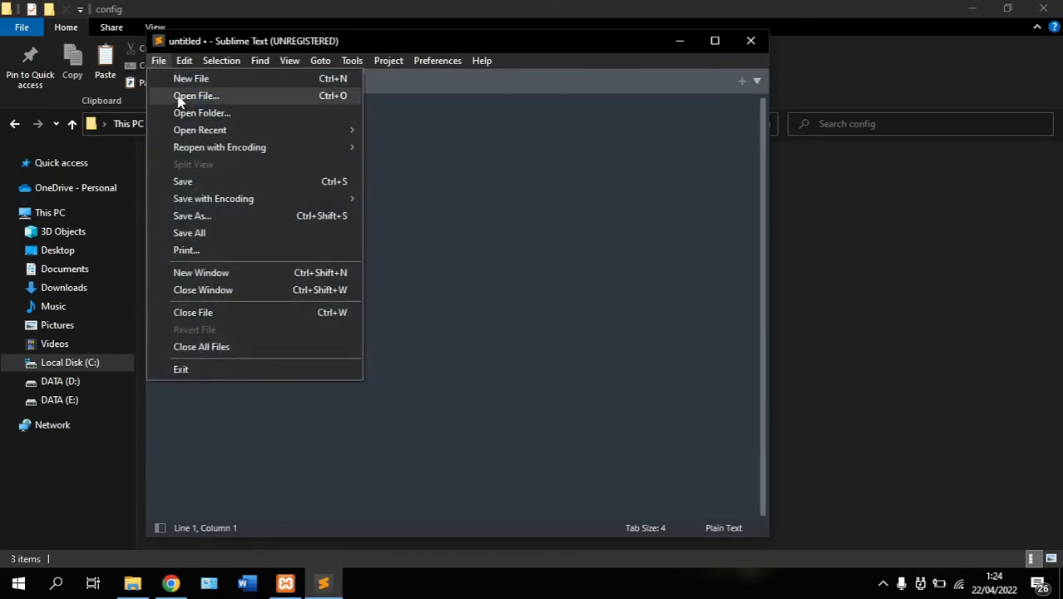
left_click(180, 97)
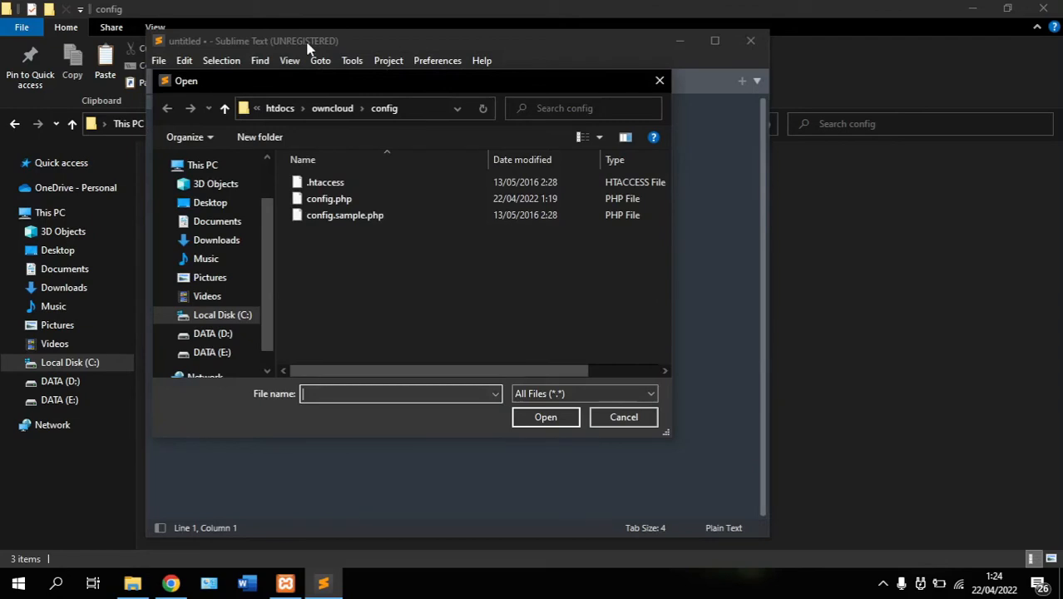
key("alt+Tab")
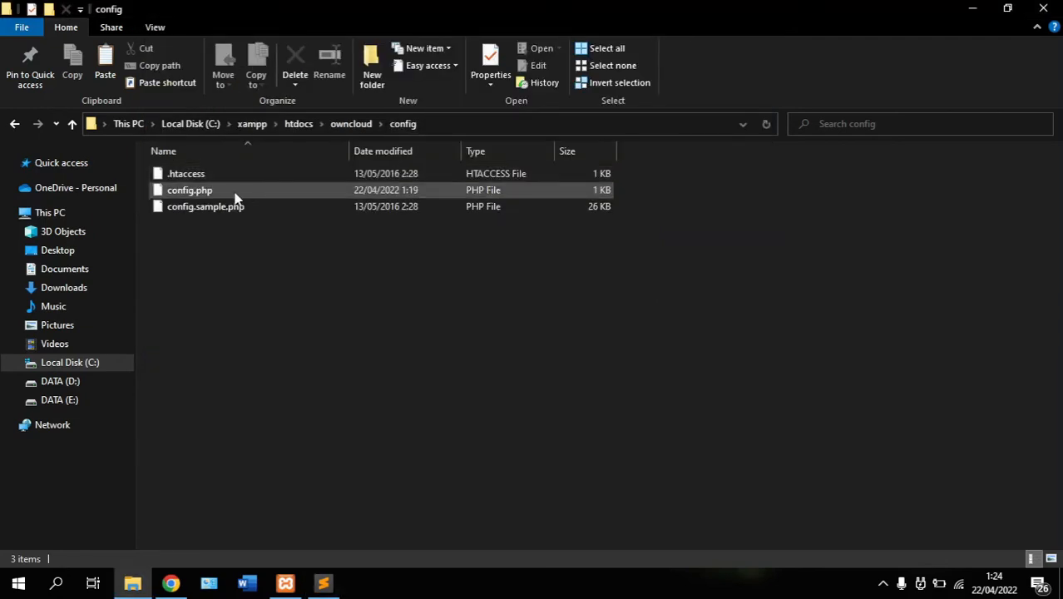
key("alt+Tab")
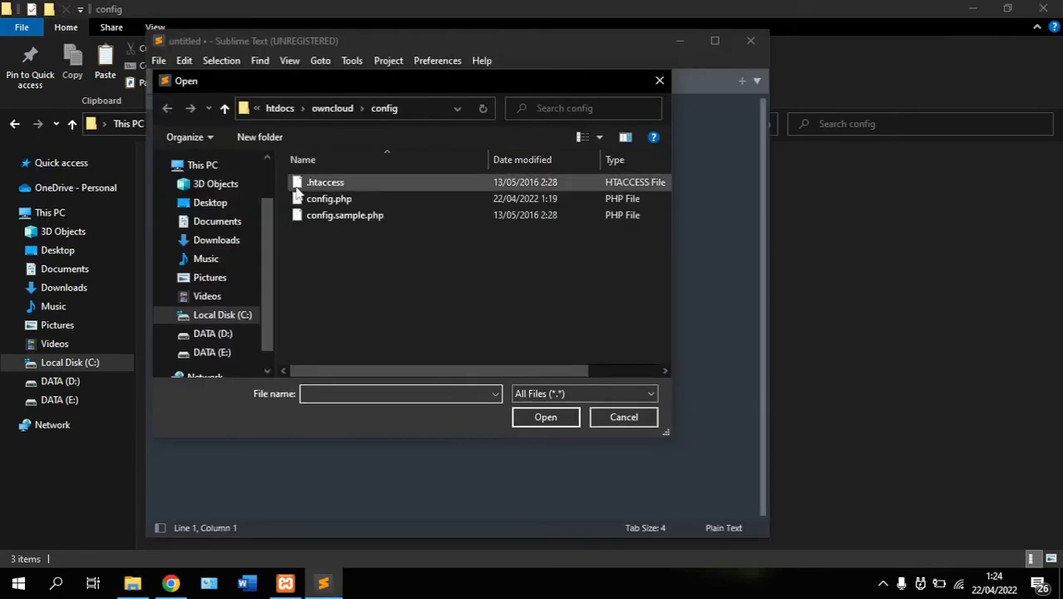
left_click(356, 203)
double_click(356, 202)
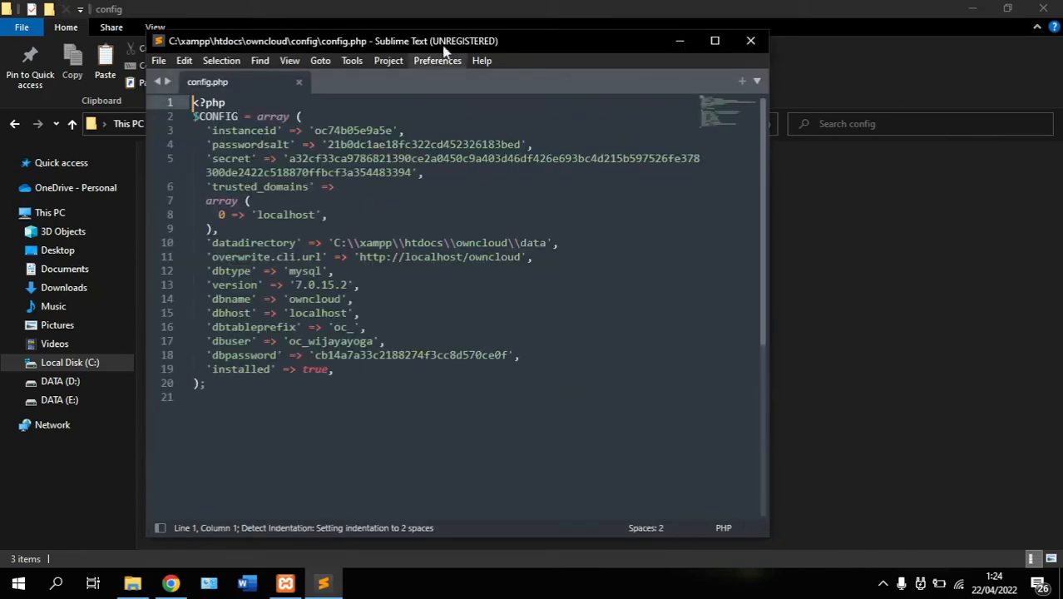
left_click_drag(483, 40, 556, 46)
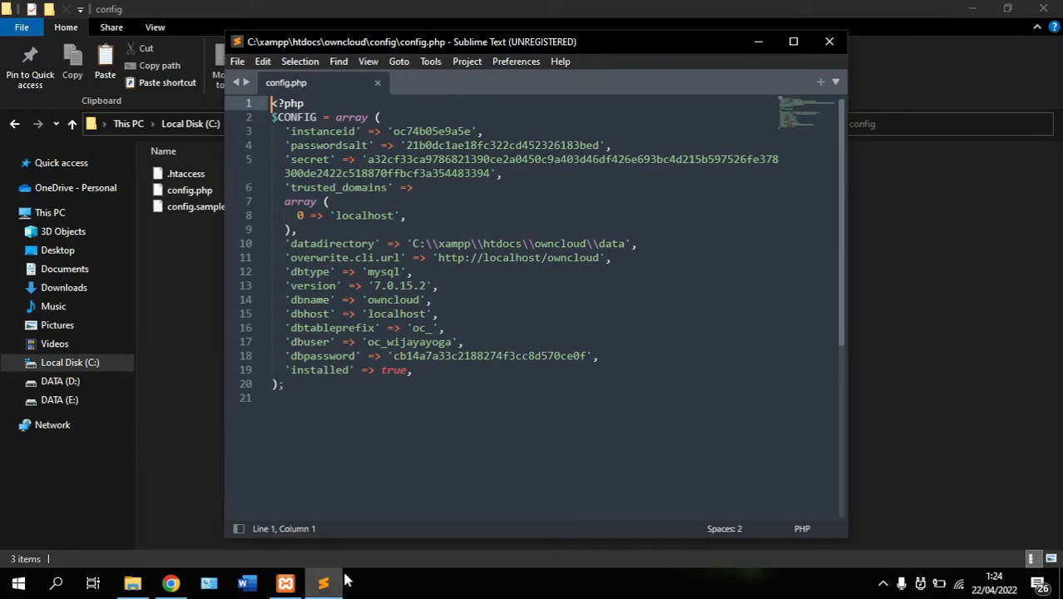
Open Command Prompt and run ipconfig to list the network addresses
left_click(57, 582)
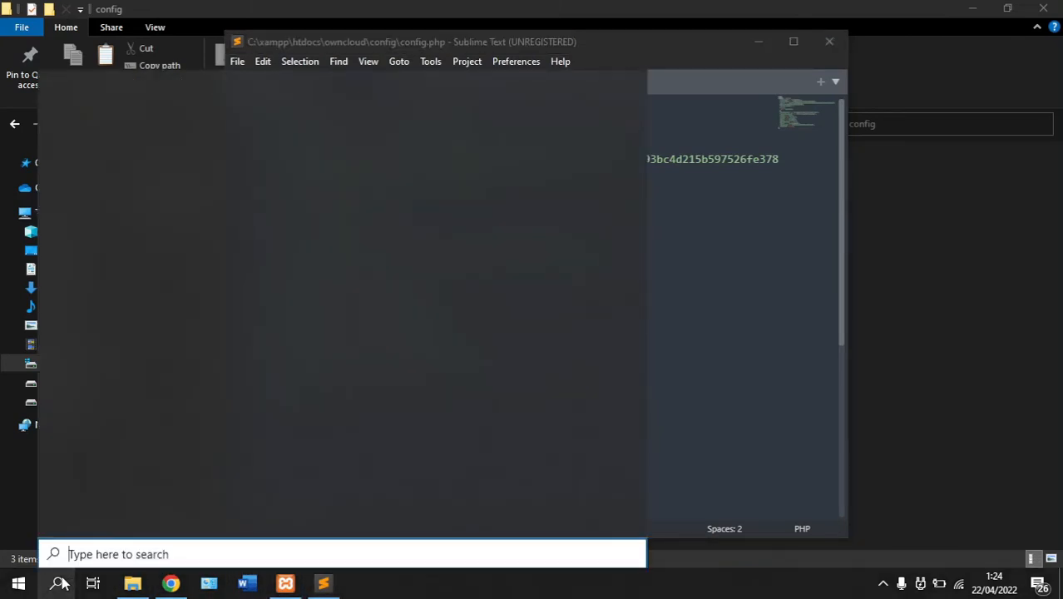
type("cmd")
key("Return")
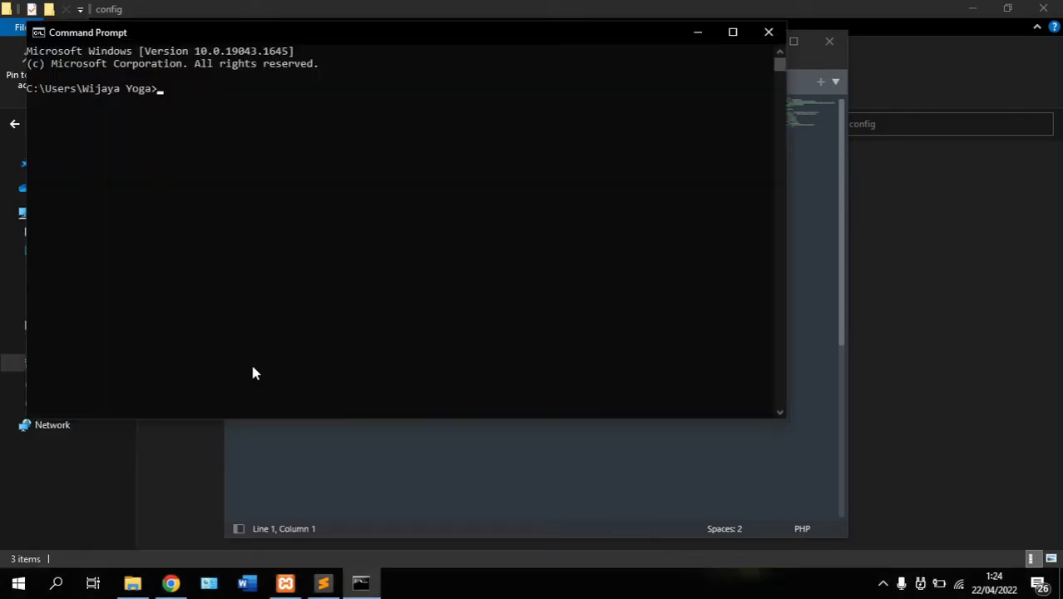
left_click_drag(289, 37, 572, 139)
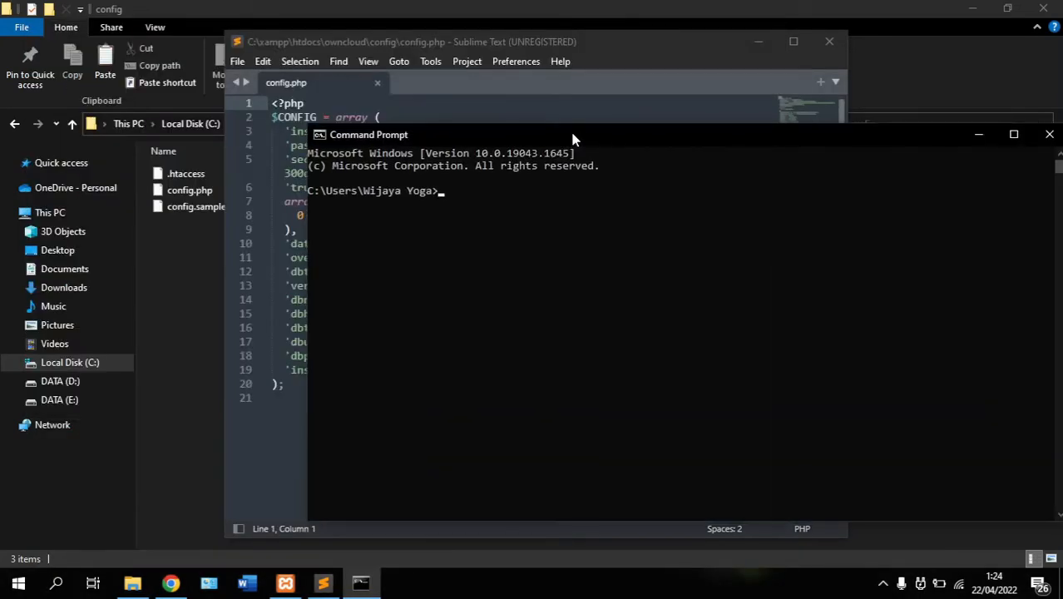
type("ipconfig")
key("Return")
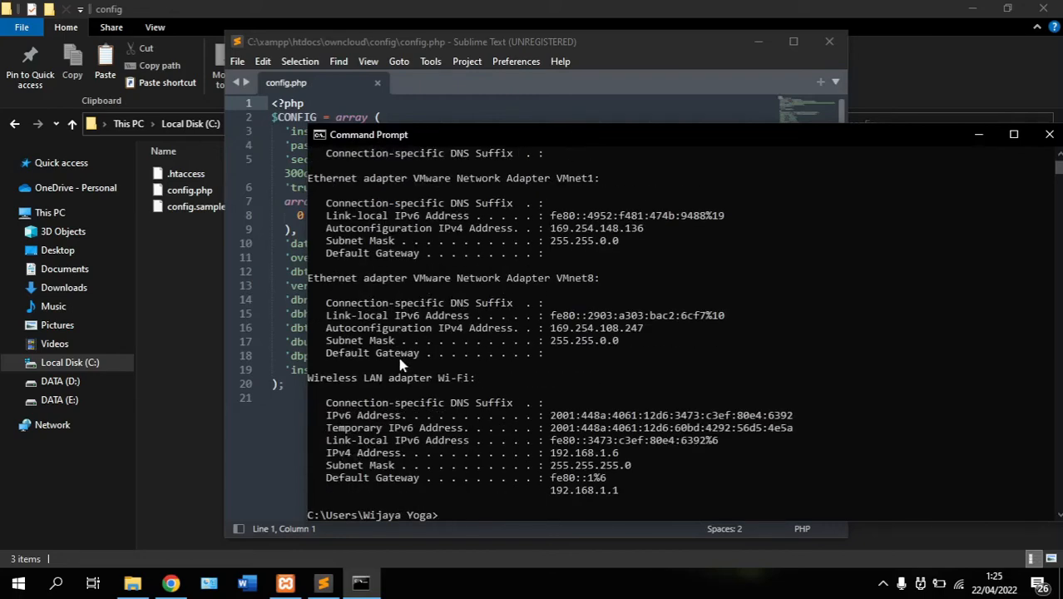
Copy the Wi-Fi adapter's IPv4 address 192.168.1.6
left_click_drag(308, 378, 478, 385)
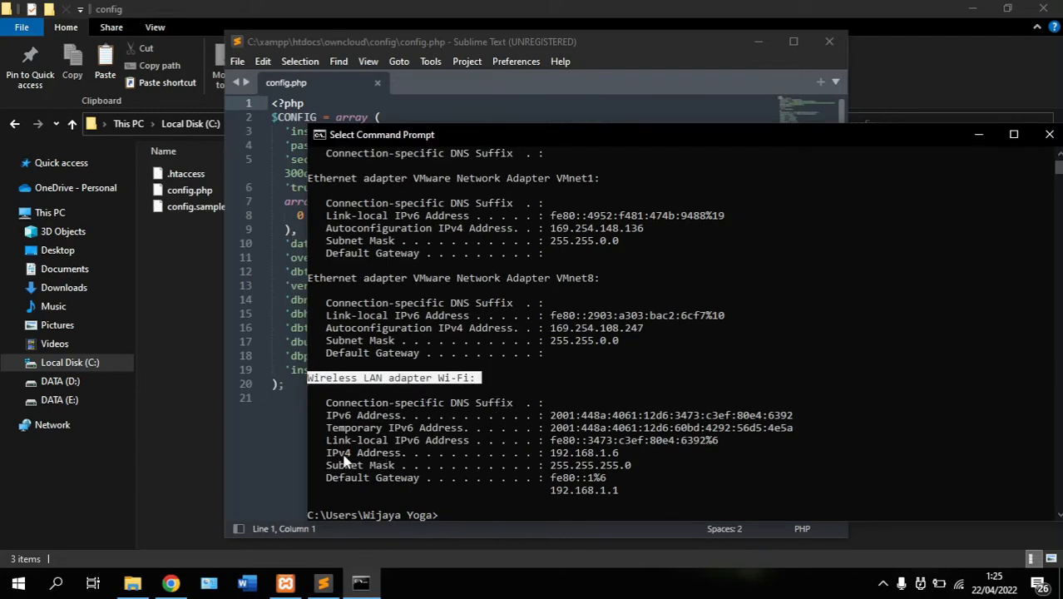
left_click_drag(329, 457, 617, 456)
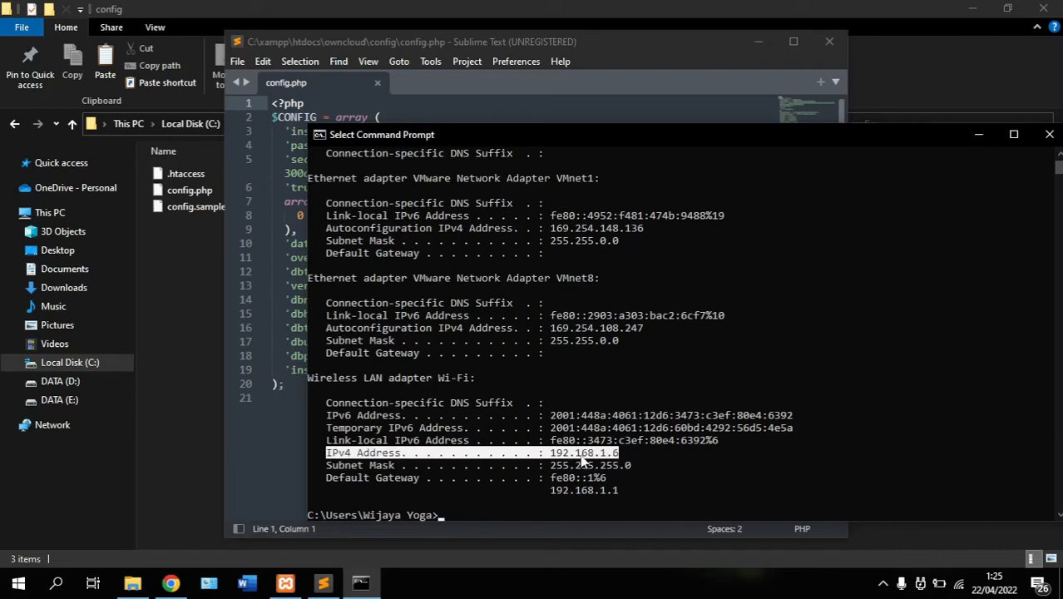
left_click(579, 454)
left_click_drag(550, 454, 617, 459)
key("ctrl+c")
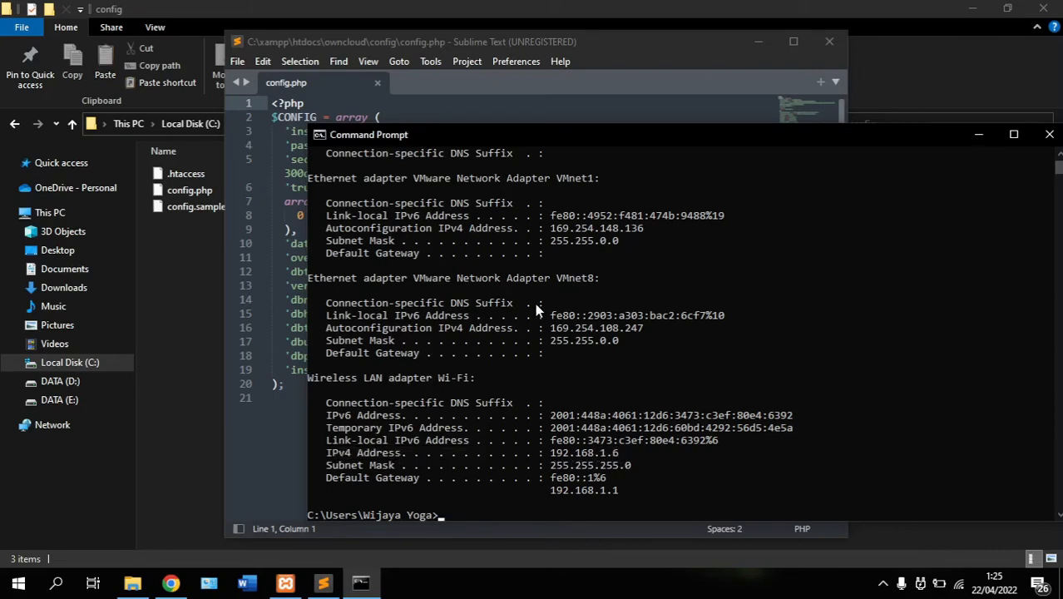
Replace localhost with 192.168.1.6 as config.php's trusted domain, save, and minimize both windows
left_click(605, 43)
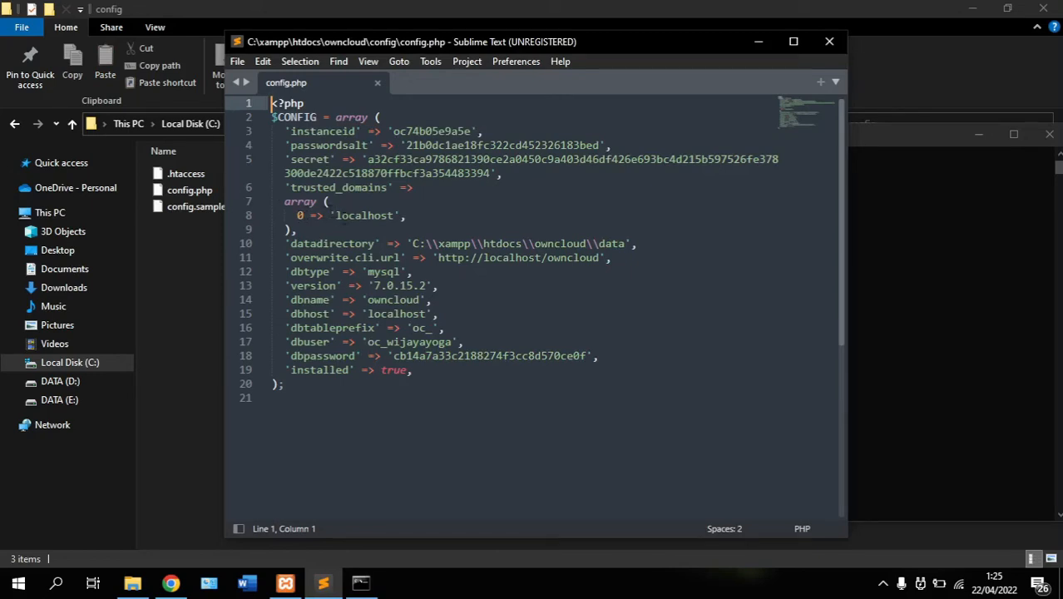
double_click(367, 215)
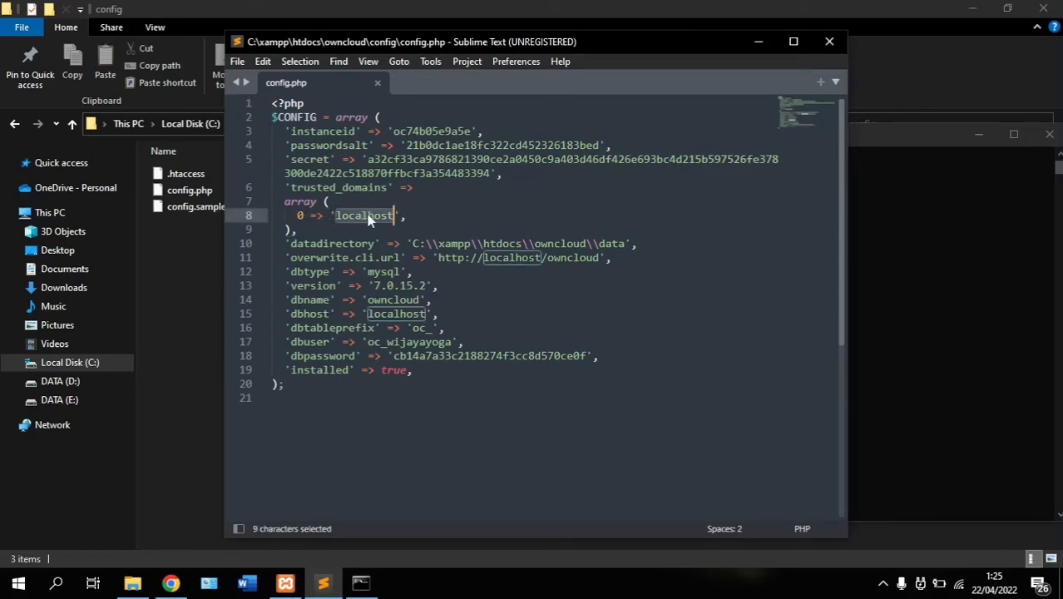
key("BackSpace")
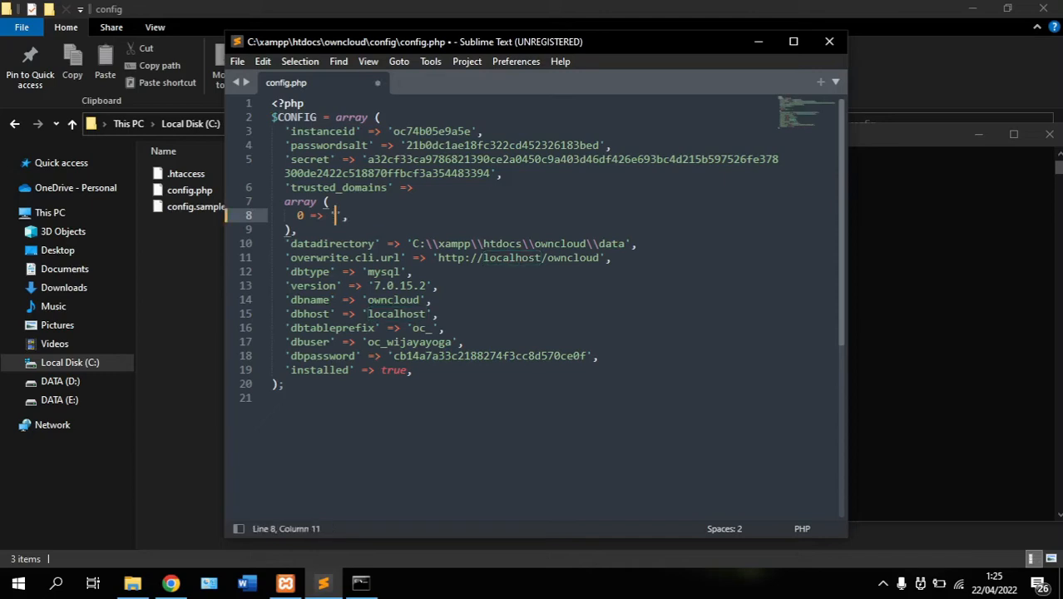
key("ctrl+v")
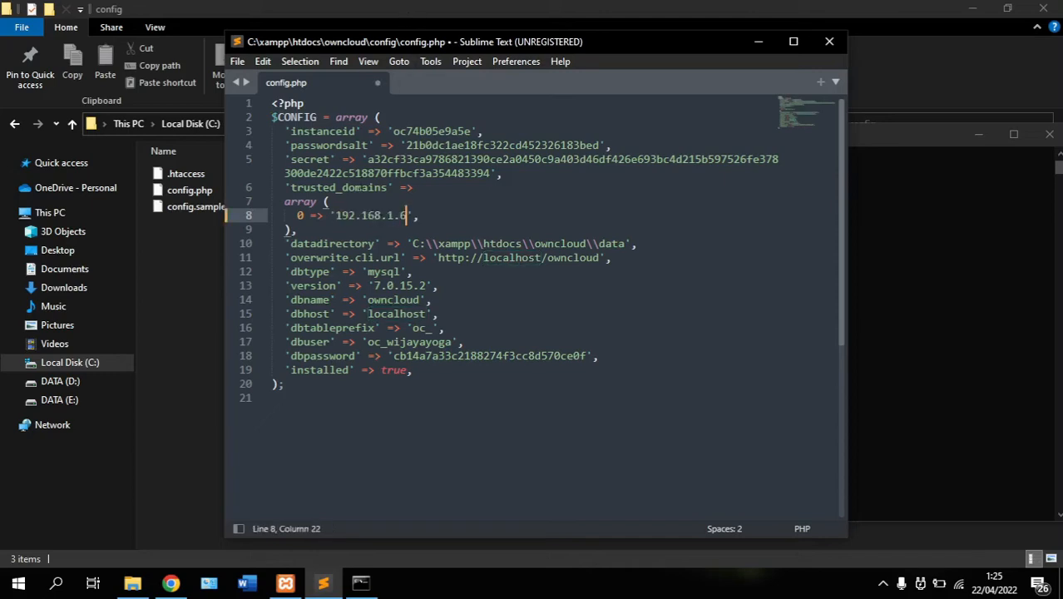
left_click(240, 63)
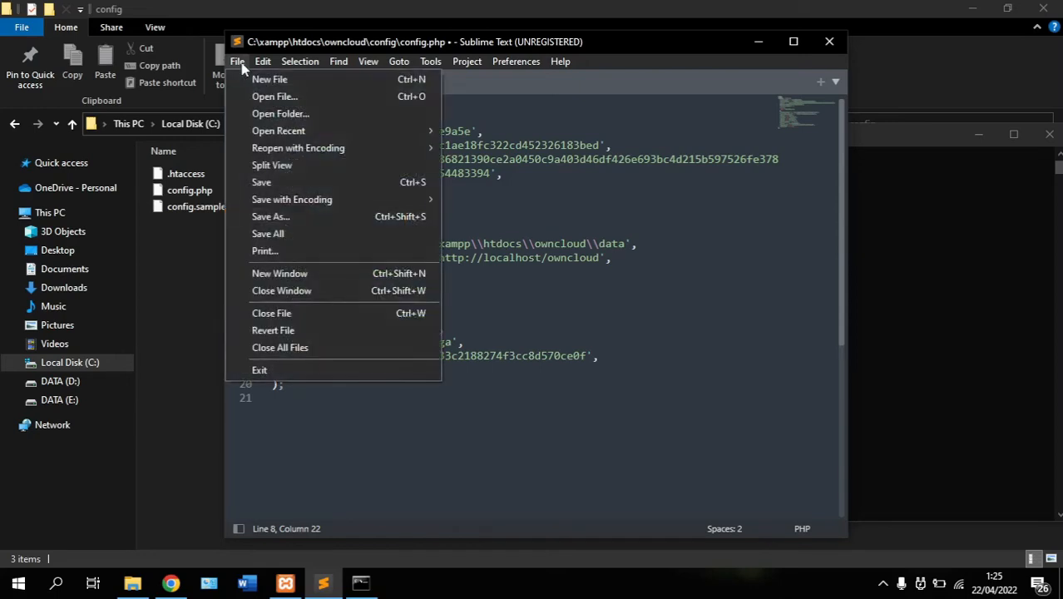
left_click(262, 182)
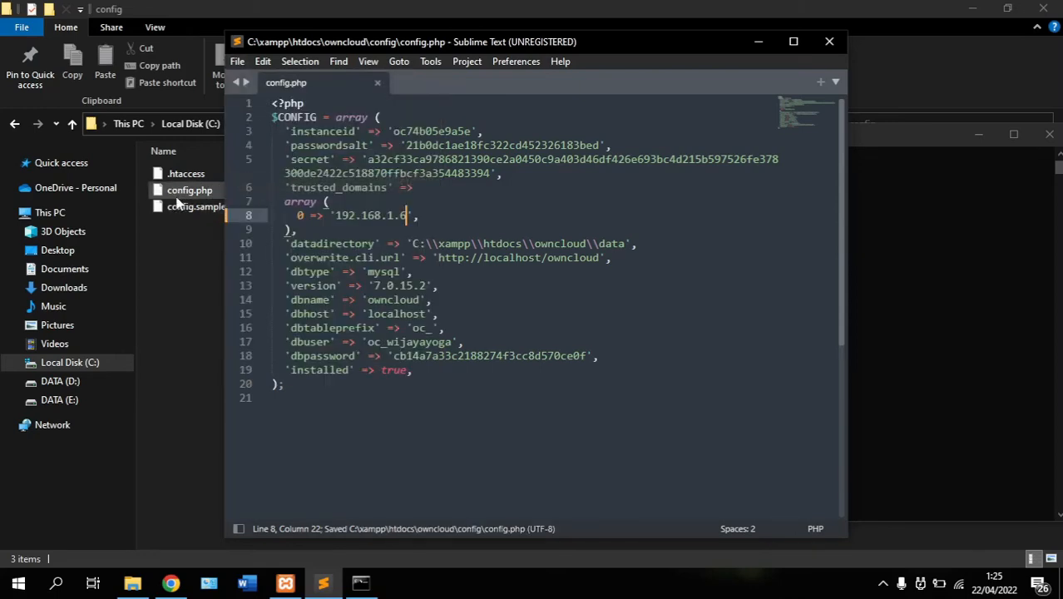
left_click(745, 35)
left_click(972, 135)
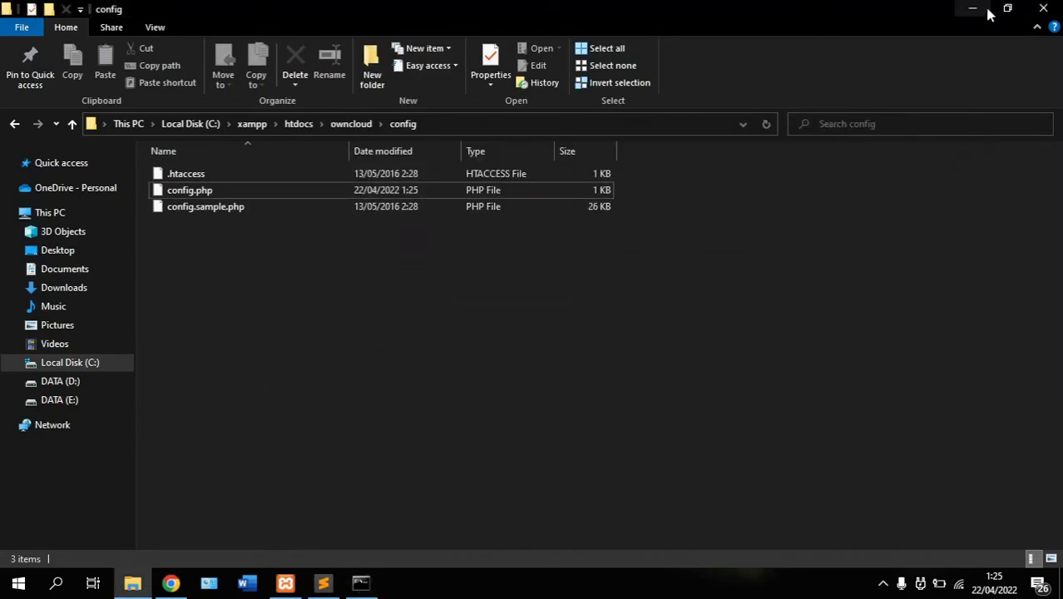
Recheck the 192.168.1.6 trusted domain in config.php, then return to ownCloud's Files page in Chrome
left_click(972, 9)
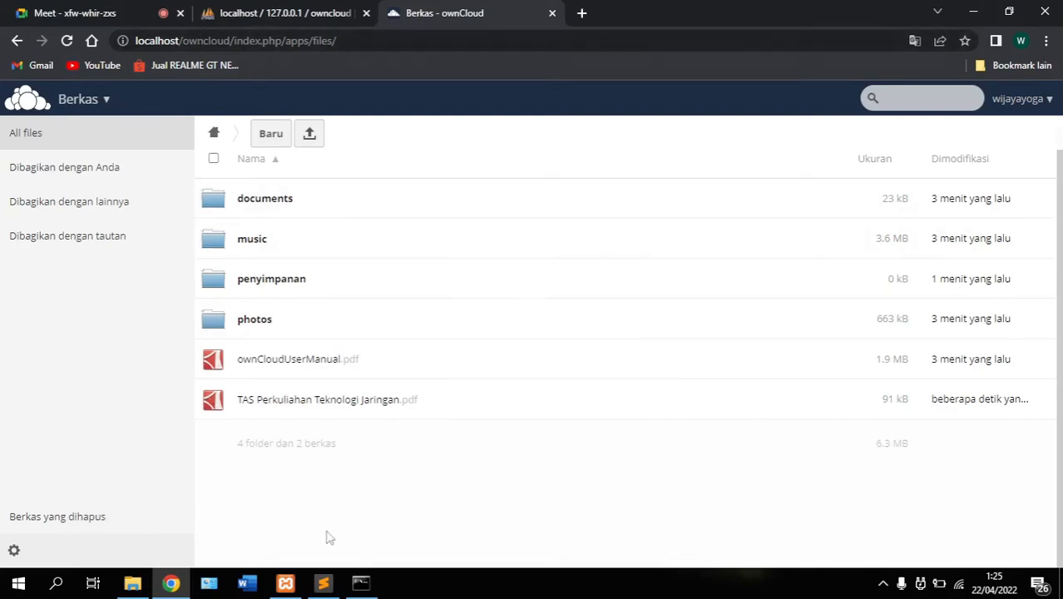
mouse_move(323, 593)
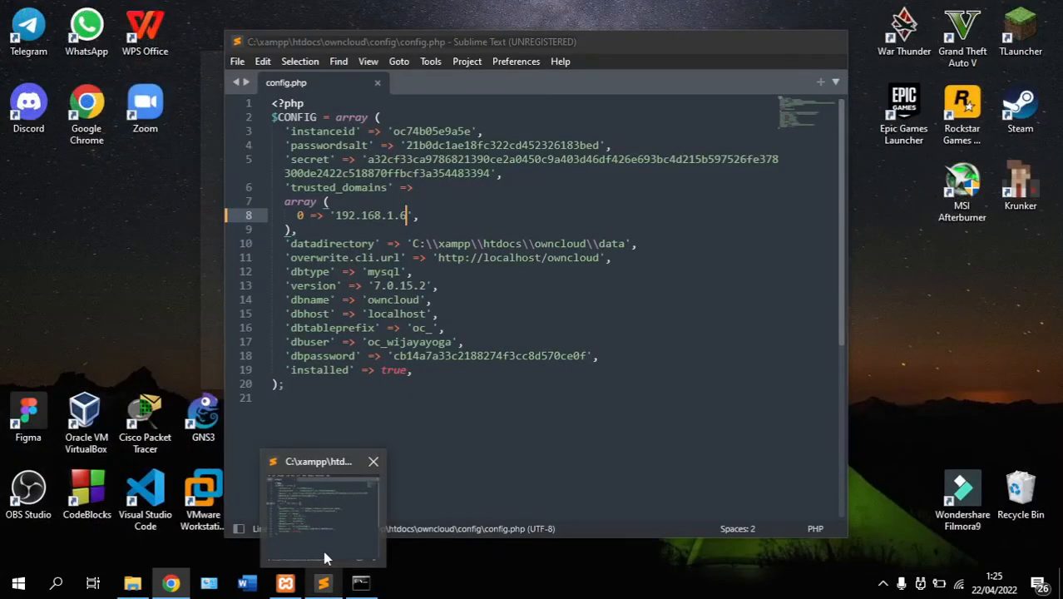
left_click(322, 551)
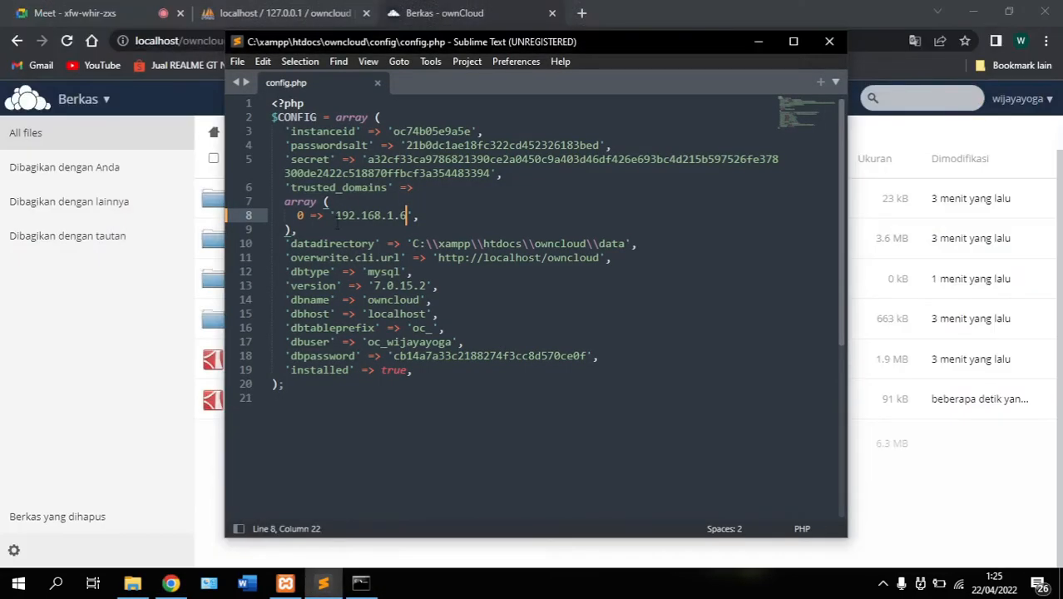
left_click_drag(335, 218, 393, 219)
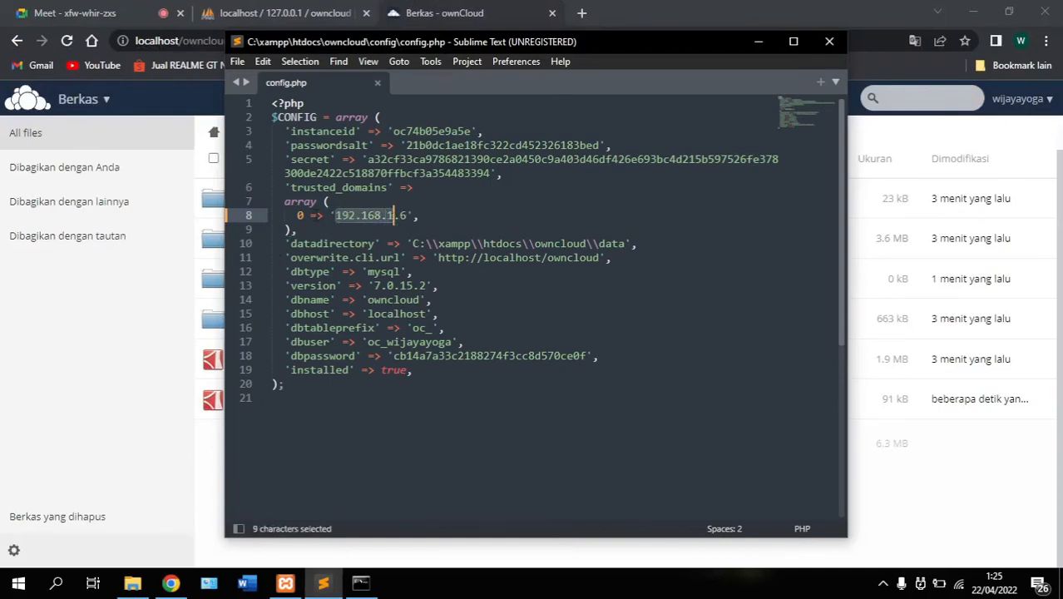
left_click(114, 384)
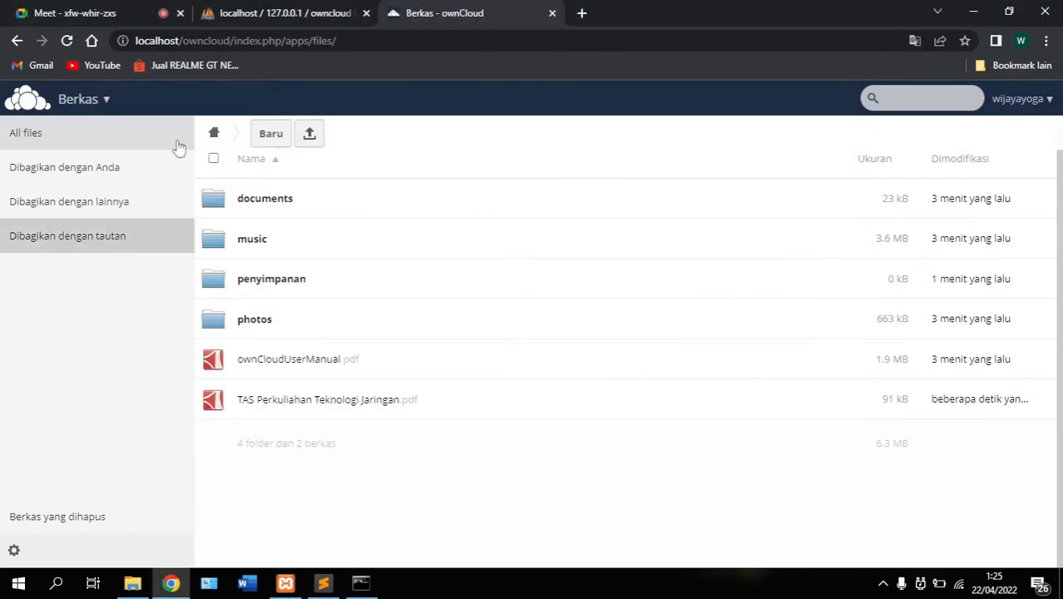
Load ownCloud in Chrome at 192.168.1.6/owncloud/ instead of localhost
left_click(237, 42)
key("BackSpace")
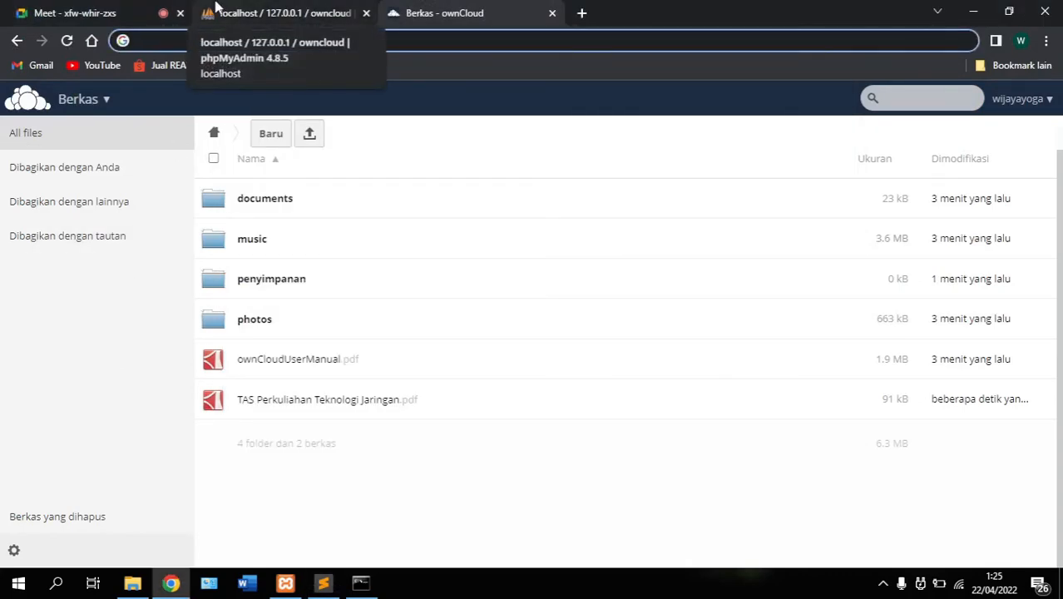
type("192.1")
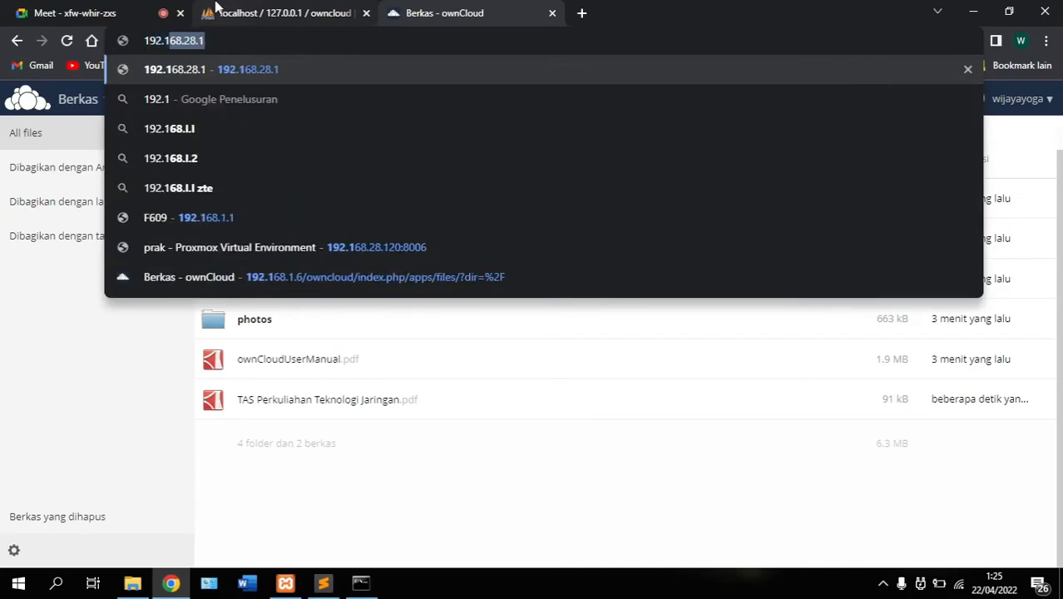
type("68")
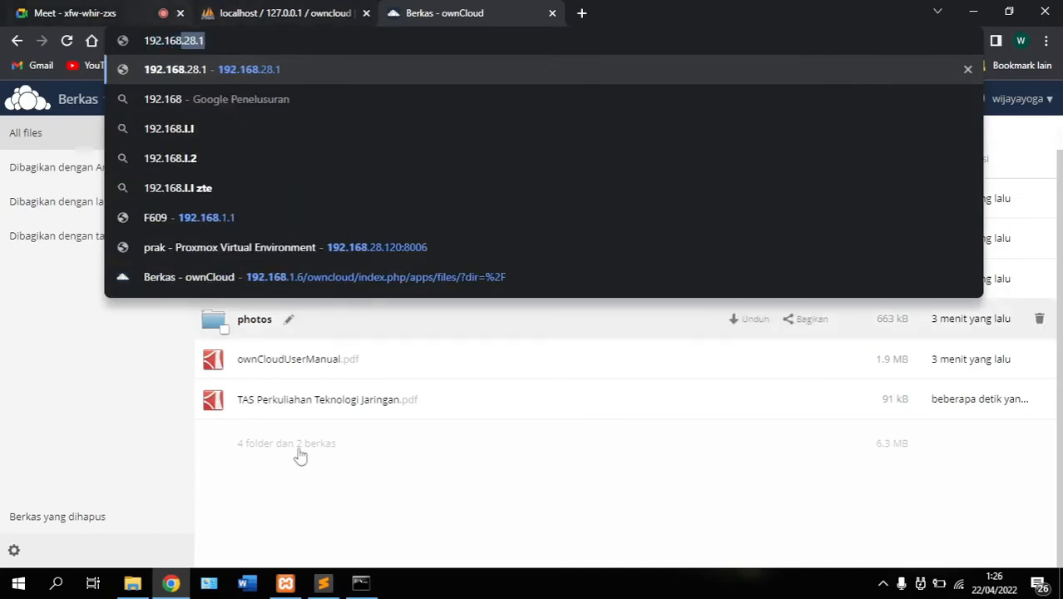
mouse_move(322, 582)
mouse_move(306, 537)
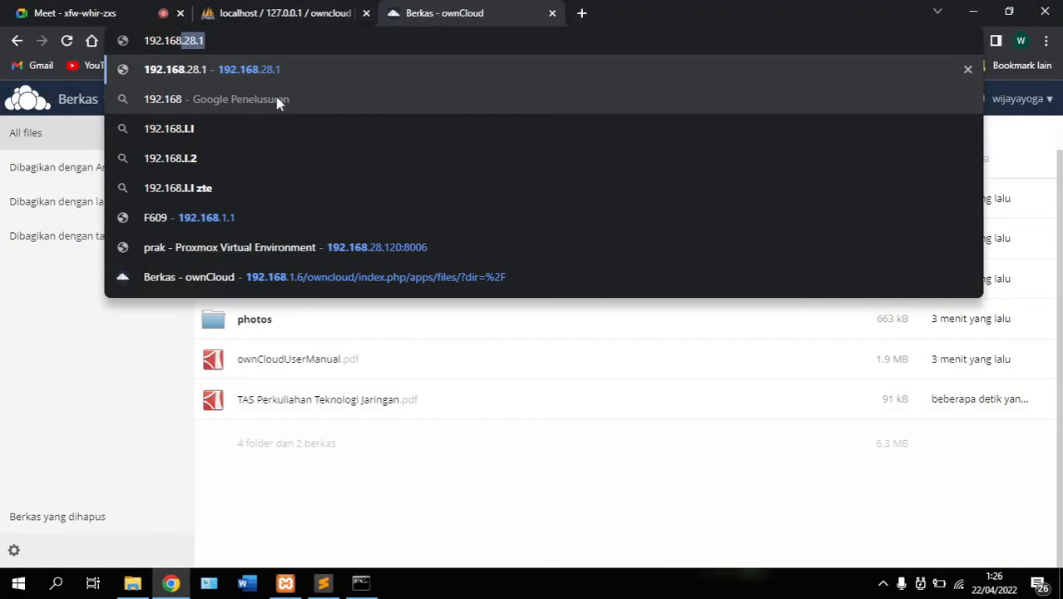
type("1.6/")
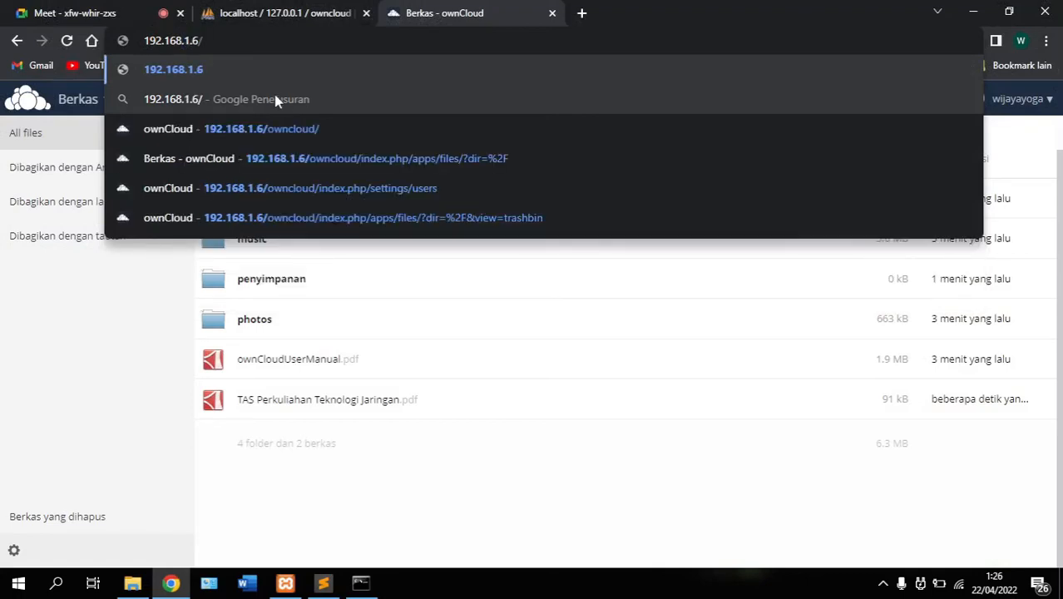
type("owncloud")
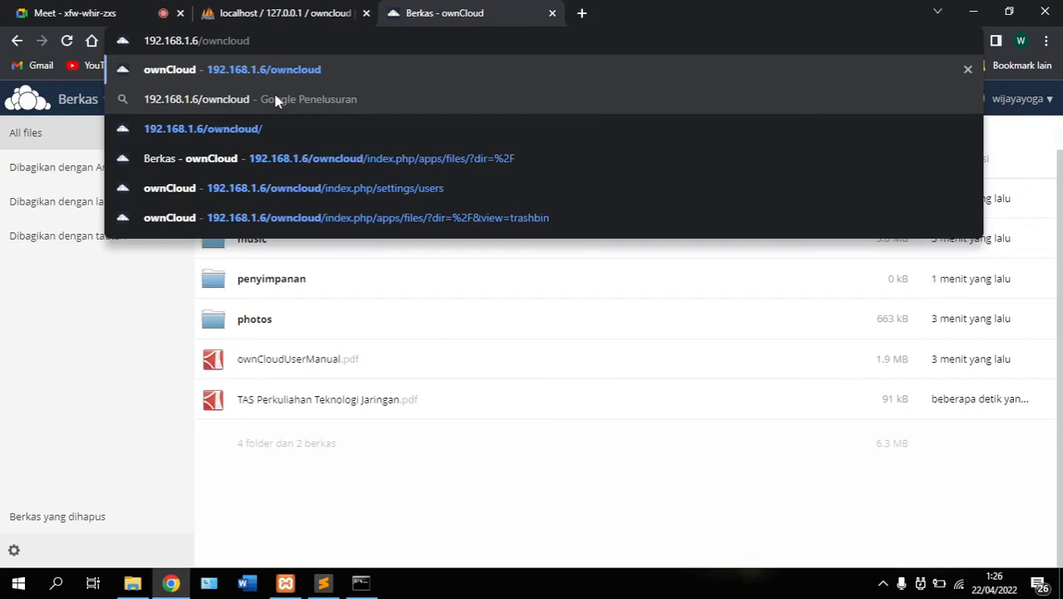
type("/")
key("Return")
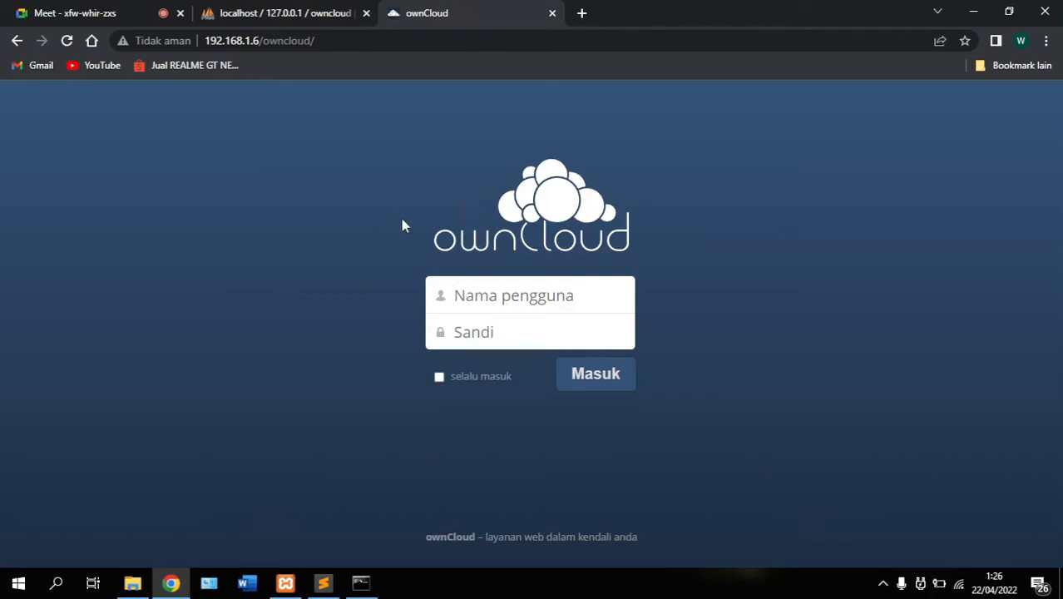
Sign in through 192.168.1.6 with the saved username and account password, then switch to Meet
type("w")
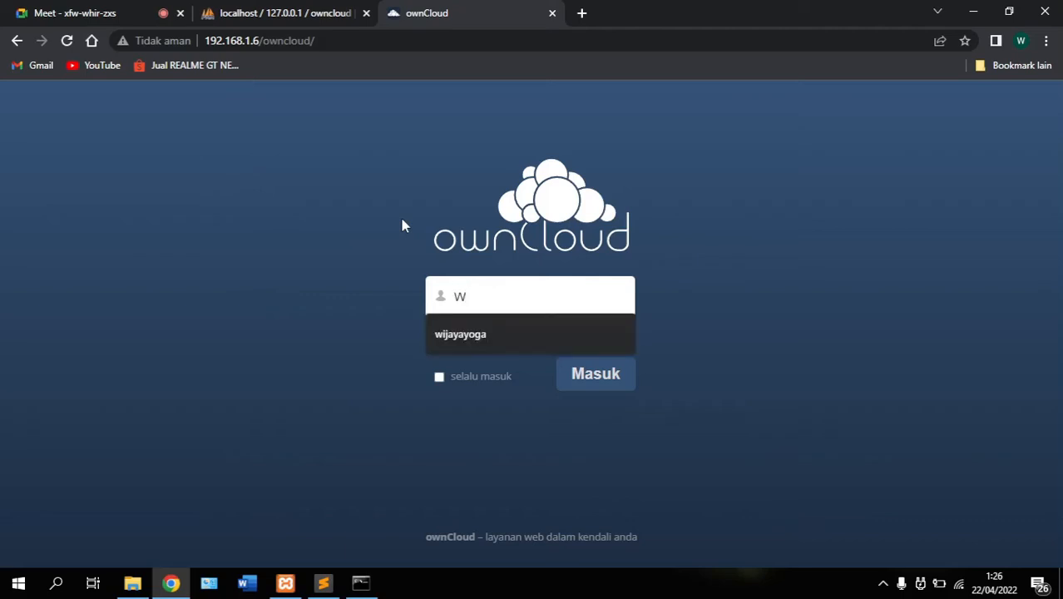
key("Down")
key("Return")
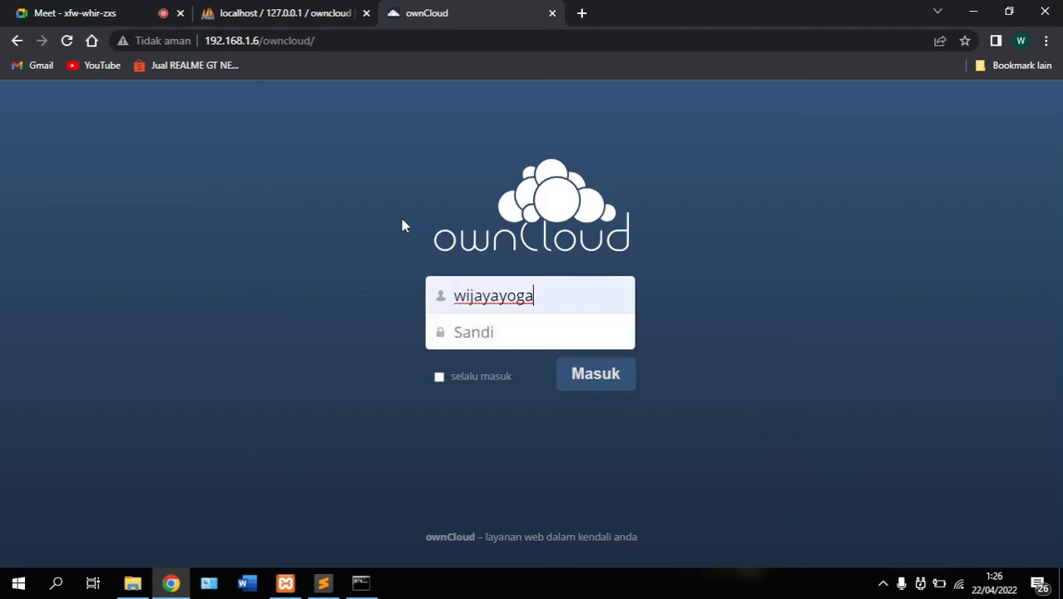
left_click(529, 337)
type("••••")
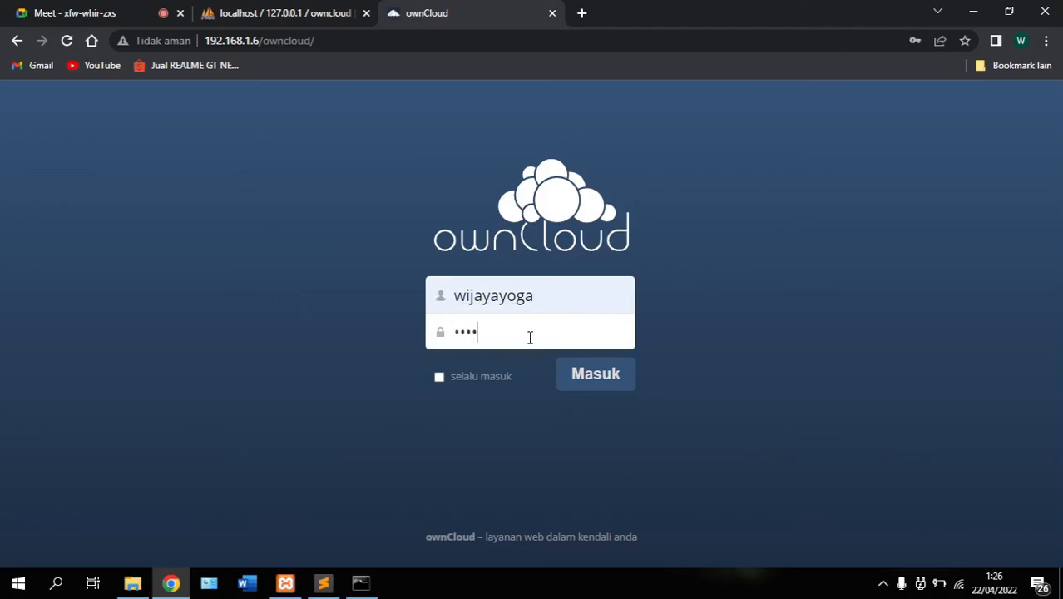
type("•••••")
left_click(602, 383)
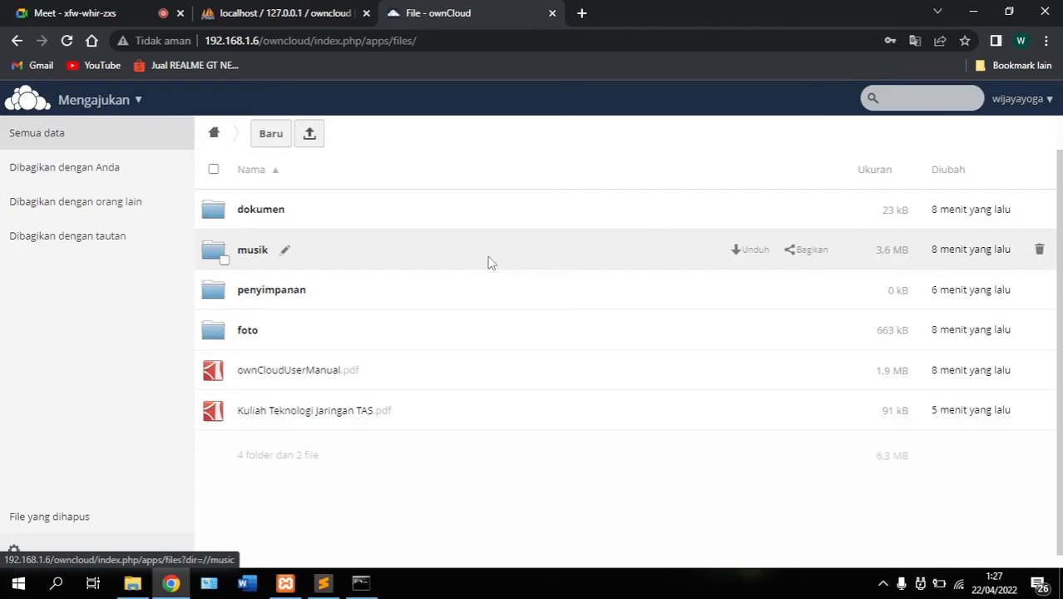
left_click(77, 13)
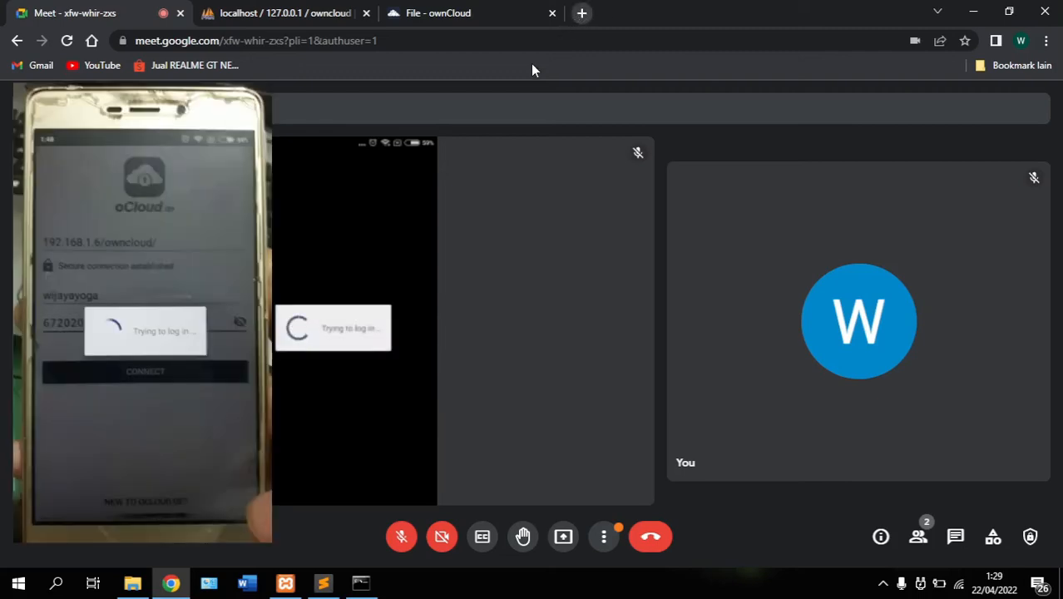
Watch the shared phone screen as the oCloud app lists the synced ownCloud files
mouse_move(390, 161)
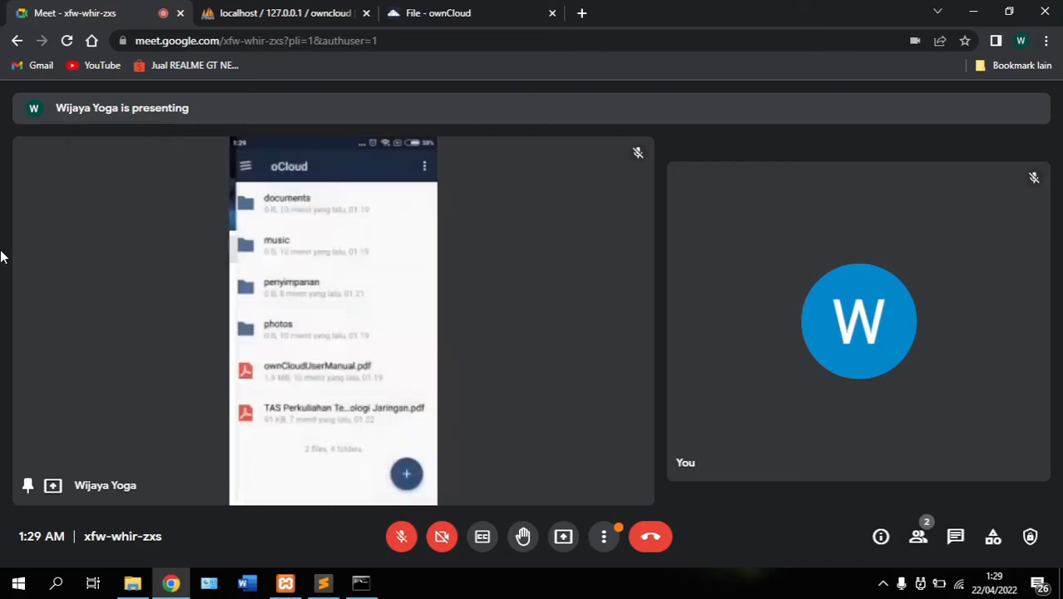
Watch the shared phone screen in Meet as the camera app opens, ready for a photo
mouse_move(209, 192)
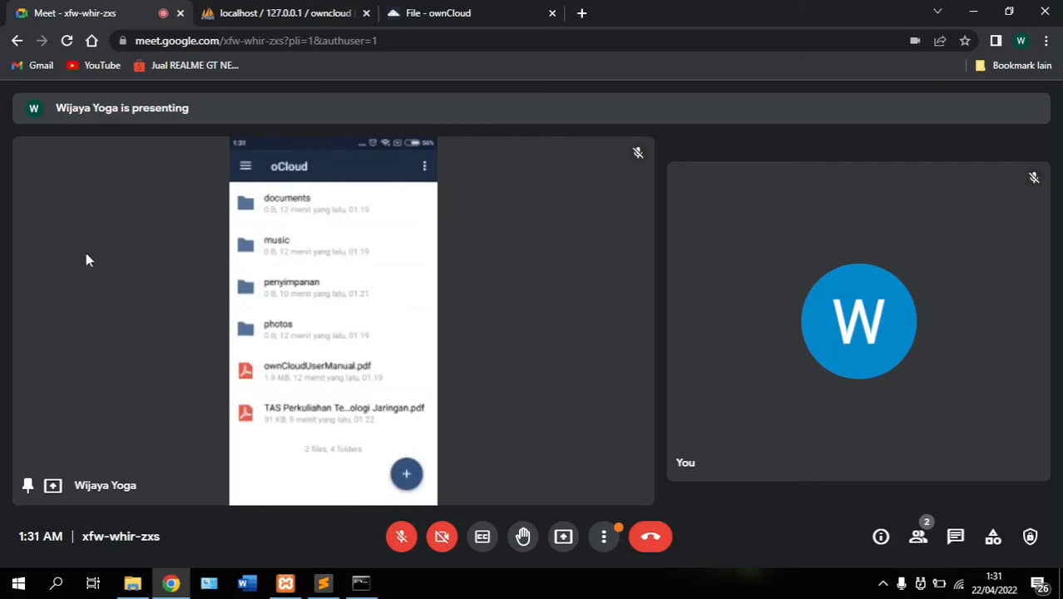
mouse_move(138, 190)
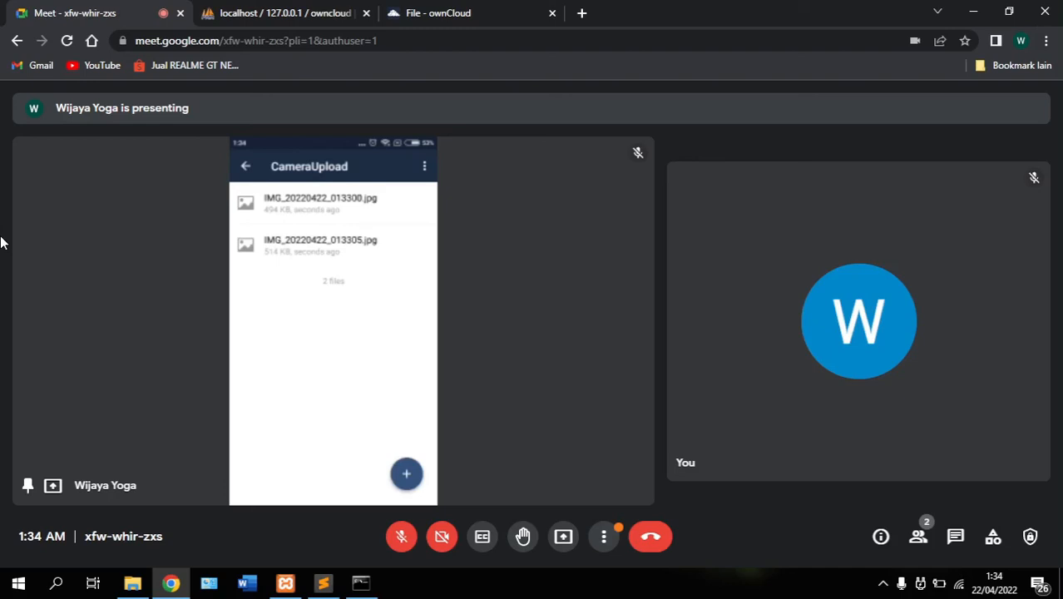
Check the CameraUpload folder's three photos in ownCloud, then return to the root Berkas folder
left_click(480, 26)
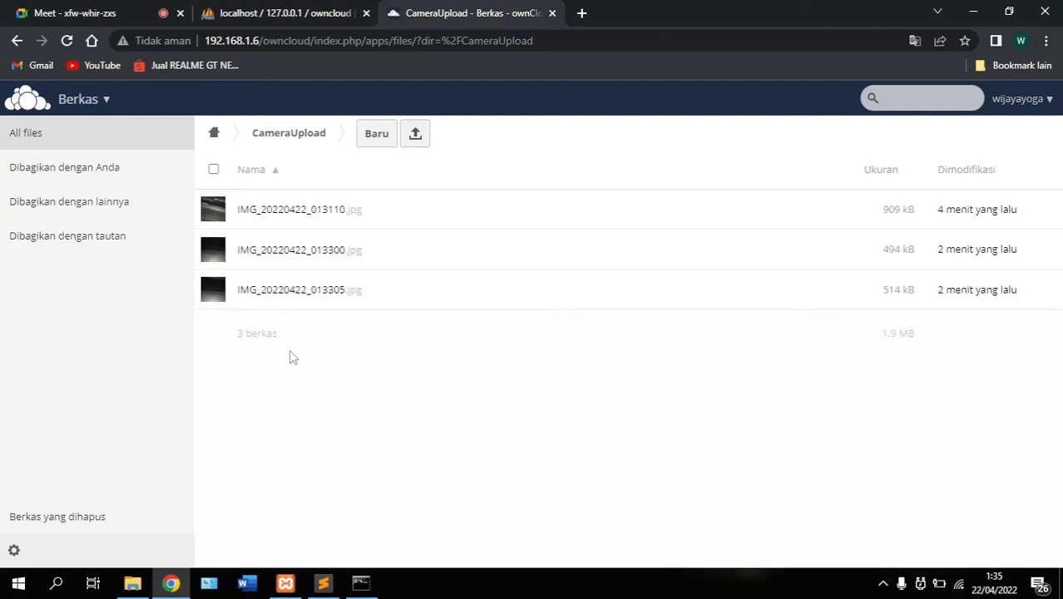
key("alt+Left")
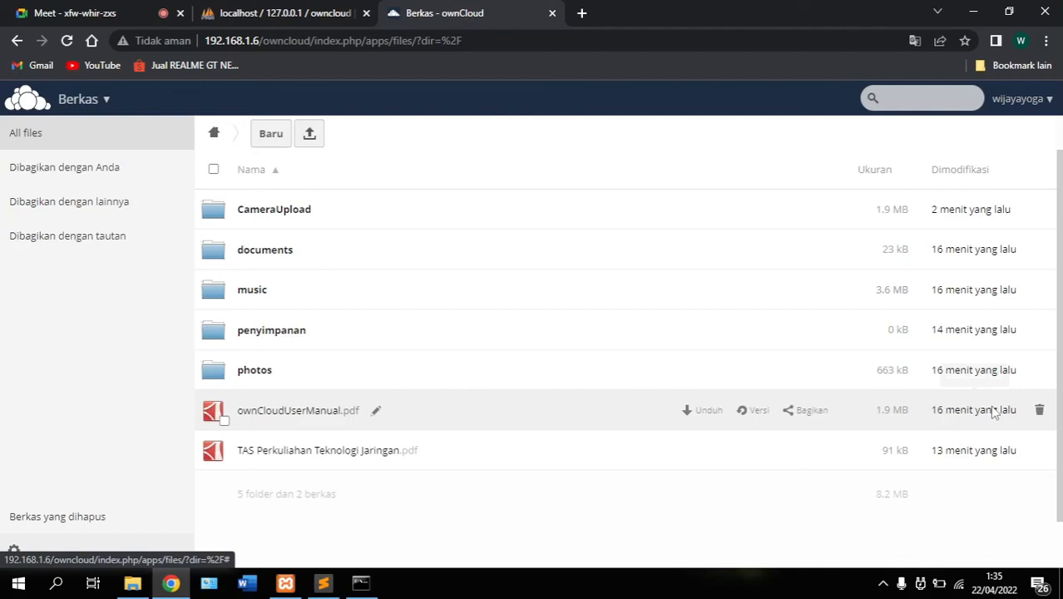
Delete the two PDFs from the root folder and view them in Berkas yang dihapus
left_click(1038, 410)
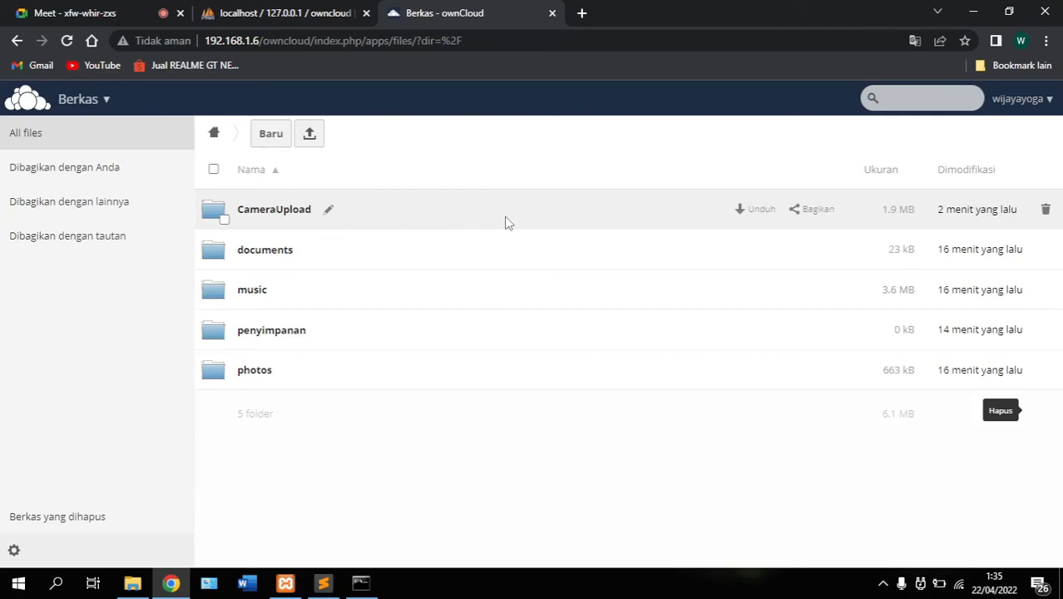
left_click(83, 519)
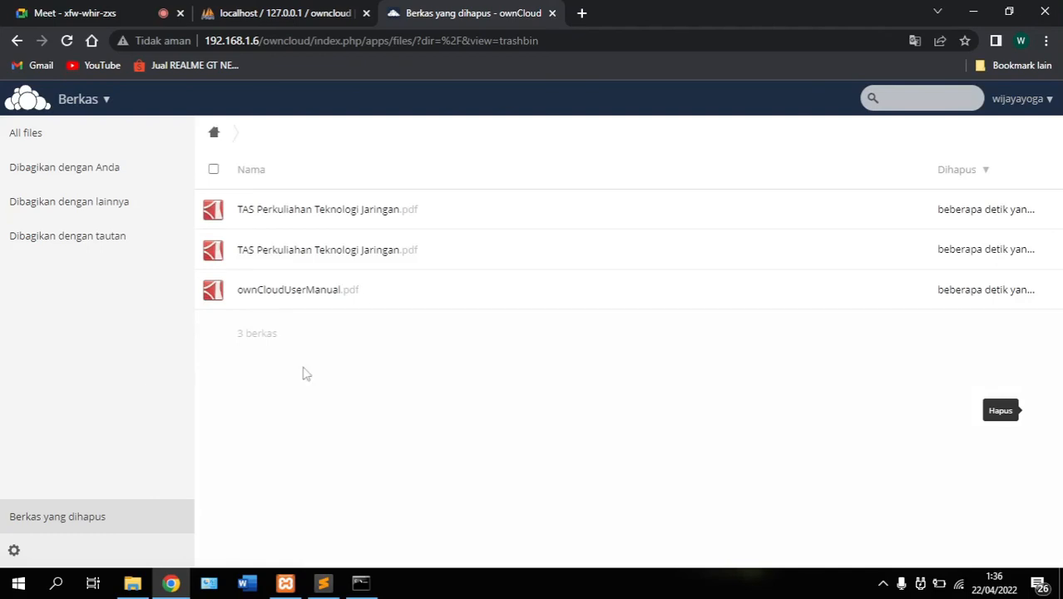
Restore ownCloudUserManual.pdf and the second TAS Perkuliahan Teknologi Jaringan.pdf from the trash
left_click(218, 293)
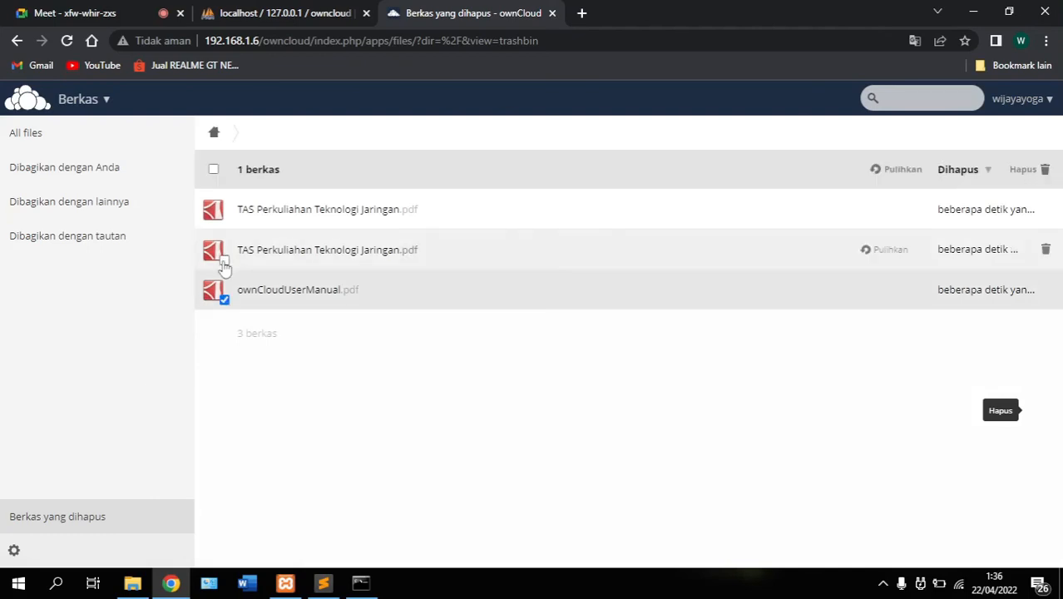
left_click(222, 262)
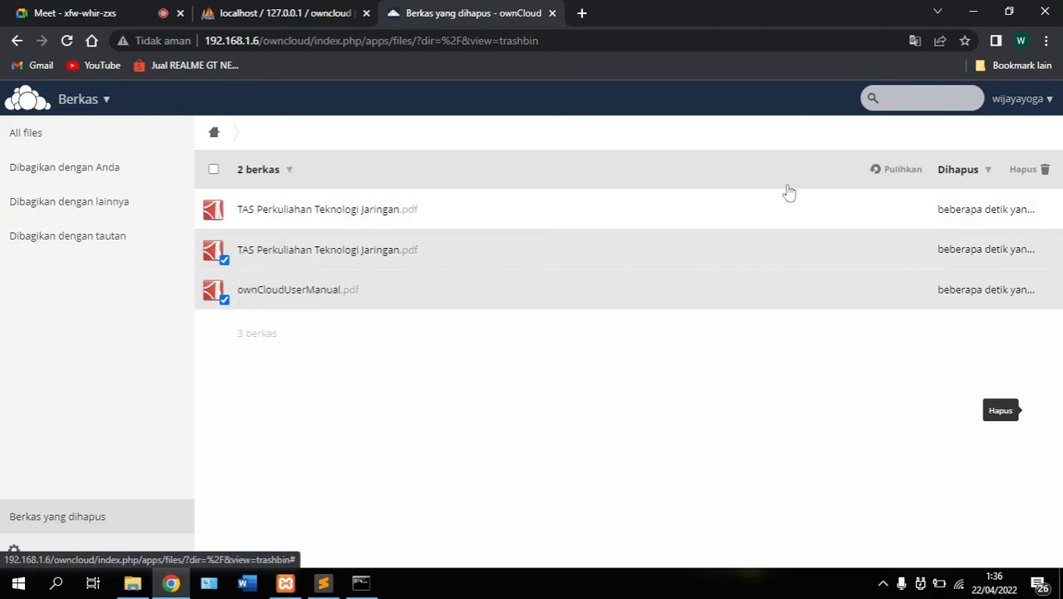
left_click(888, 173)
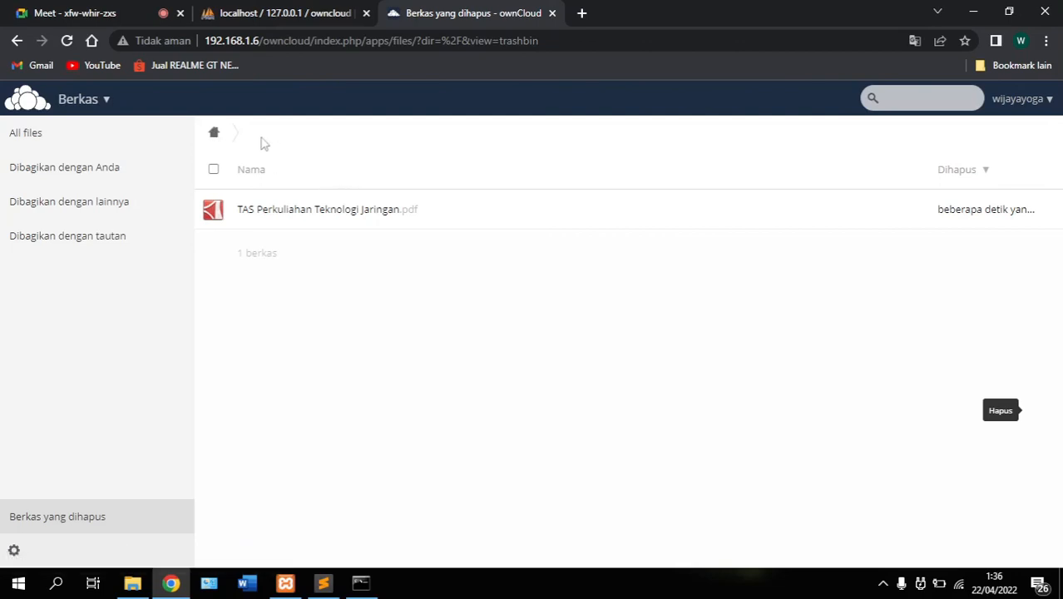
Return to All files to confirm the restored PDFs (8.2 MB total), then show the hidden tray icons
left_click(27, 110)
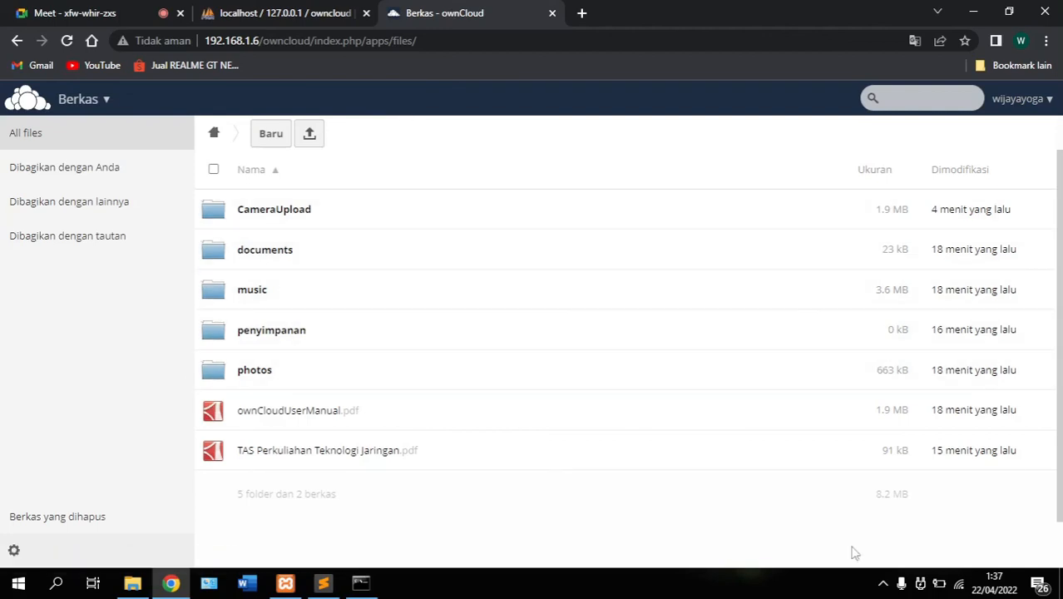
left_click(883, 587)
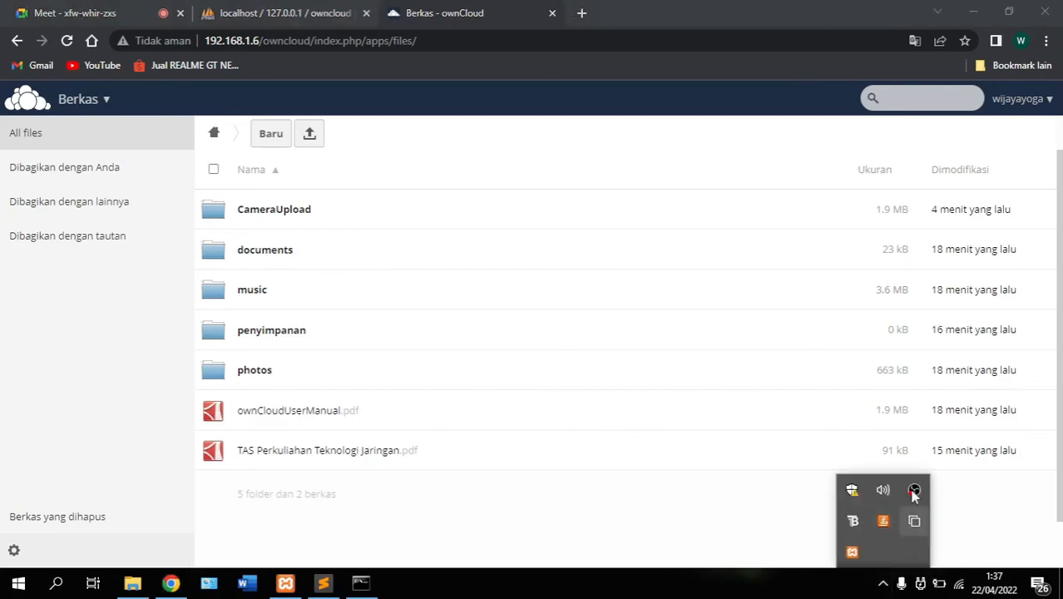